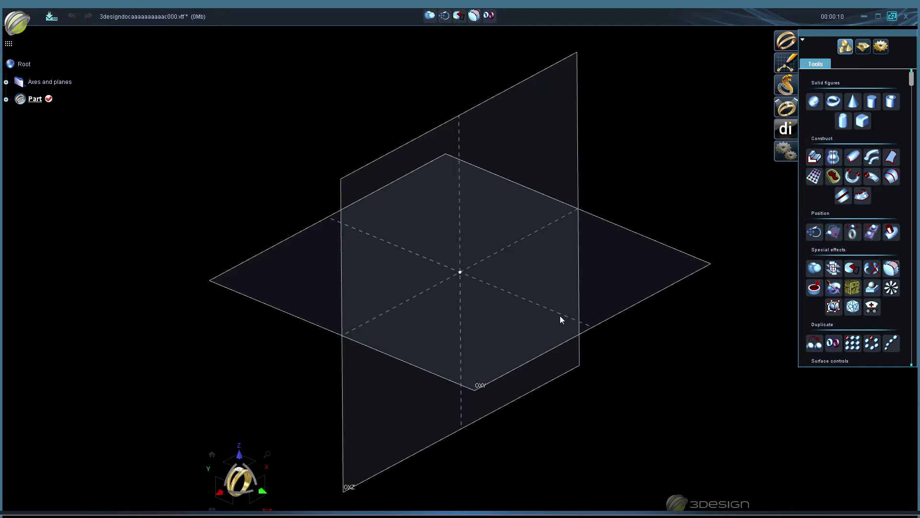
Import engagement ring-original_scan.obj through File > Import, keeping Files of type on All files.
left_click(19, 25)
mouse_move(23, 94)
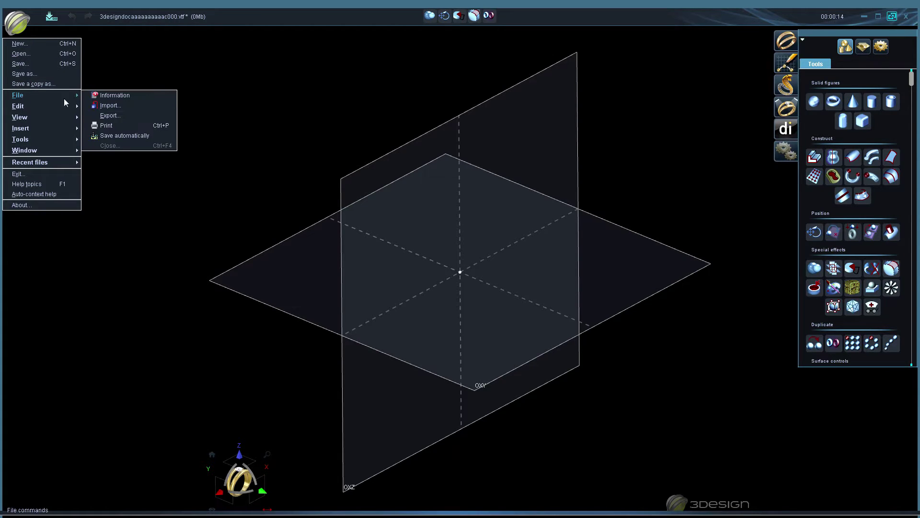
left_click(110, 105)
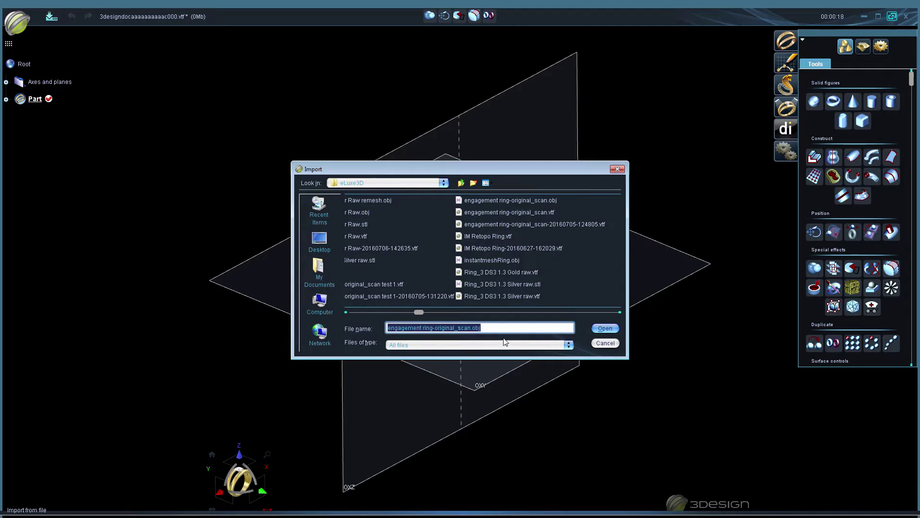
left_click(433, 344)
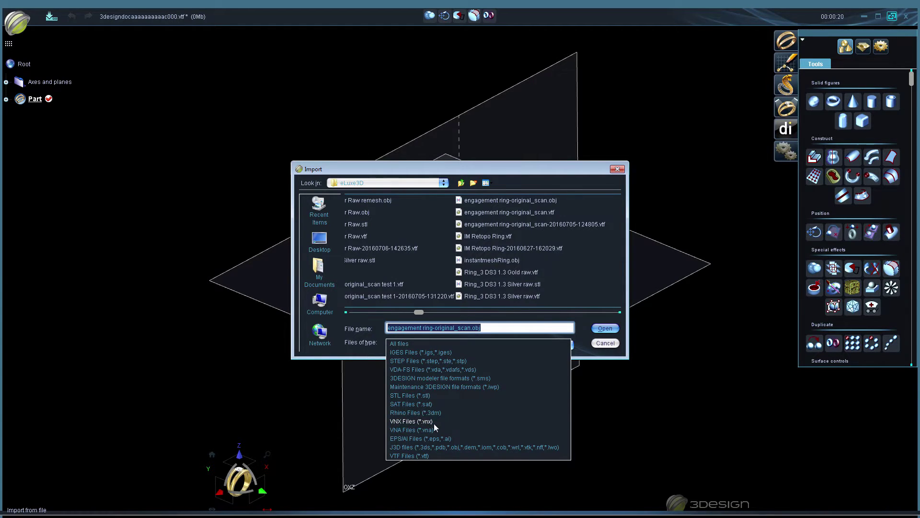
left_click(402, 343)
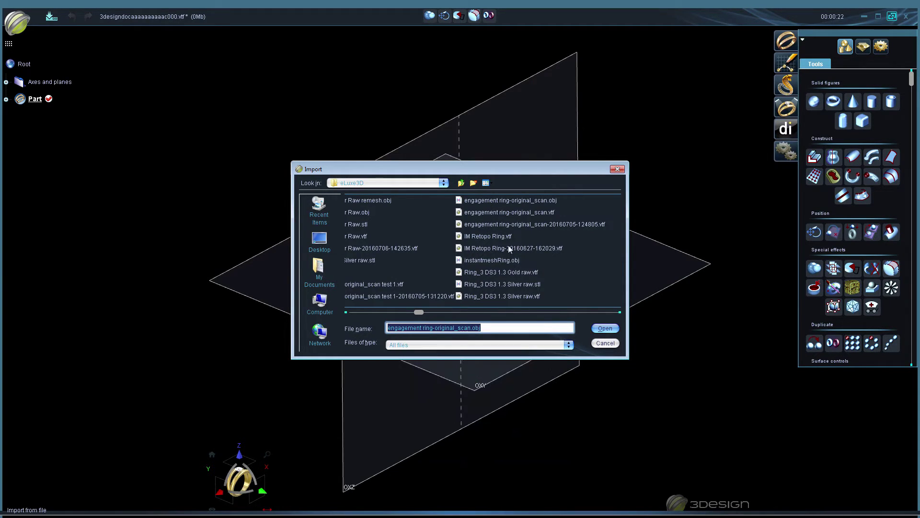
left_click(460, 201)
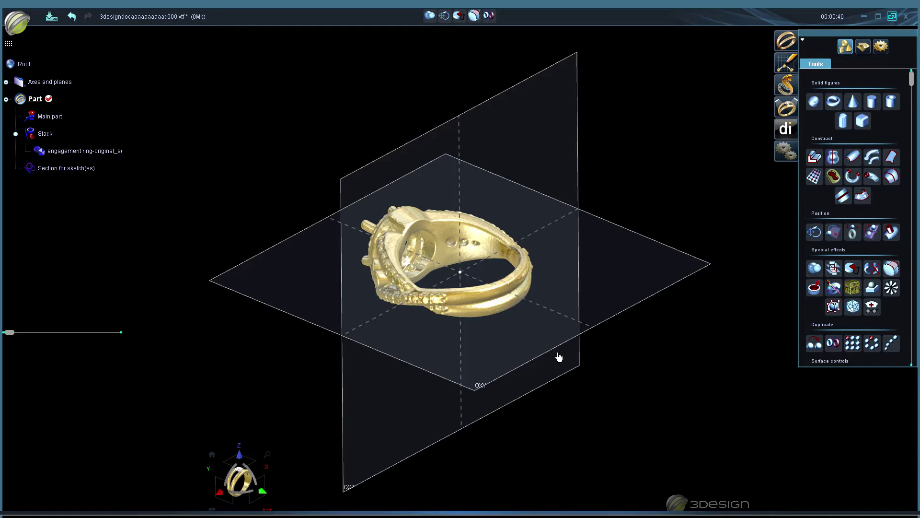
Rotate the ring scan about 90° (90.544°) around the X axis so it stands upright, and confirm.
left_click(503, 301)
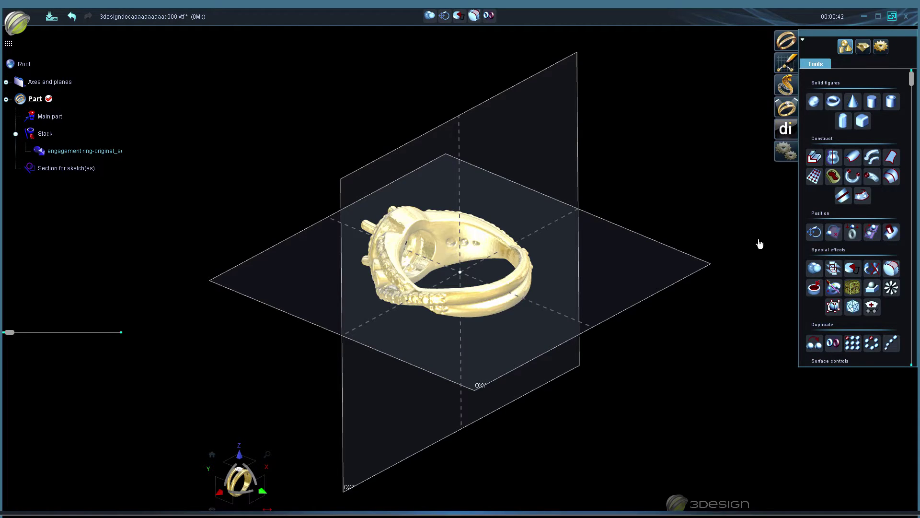
left_click(815, 233)
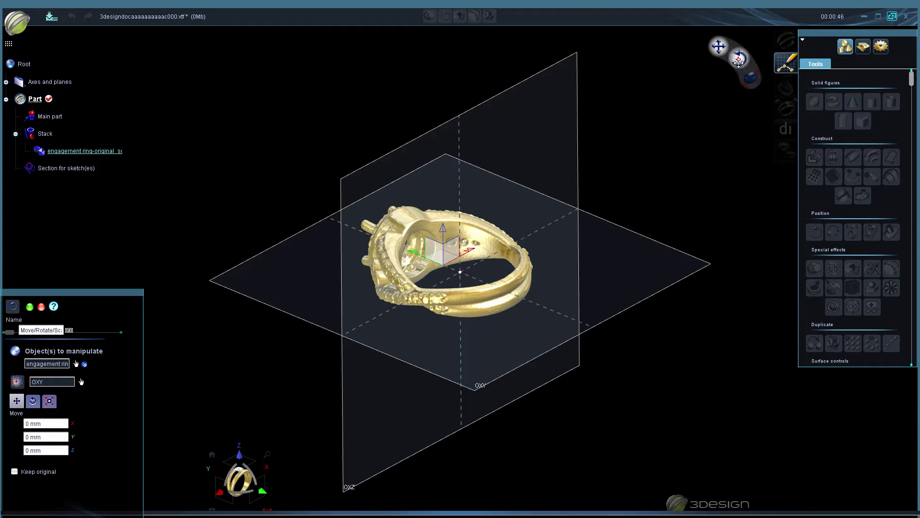
left_click(738, 60)
left_click_drag(463, 213, 501, 287)
double_click(63, 415)
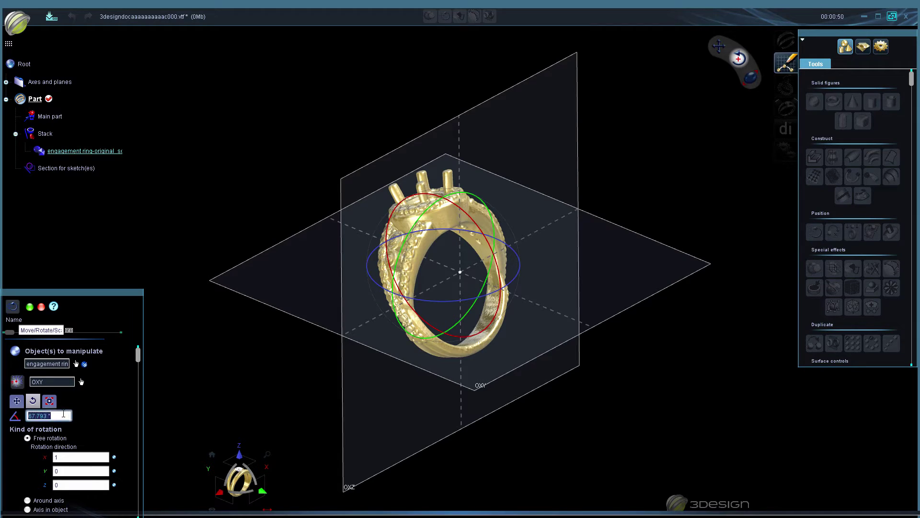
type("90")
key("Return")
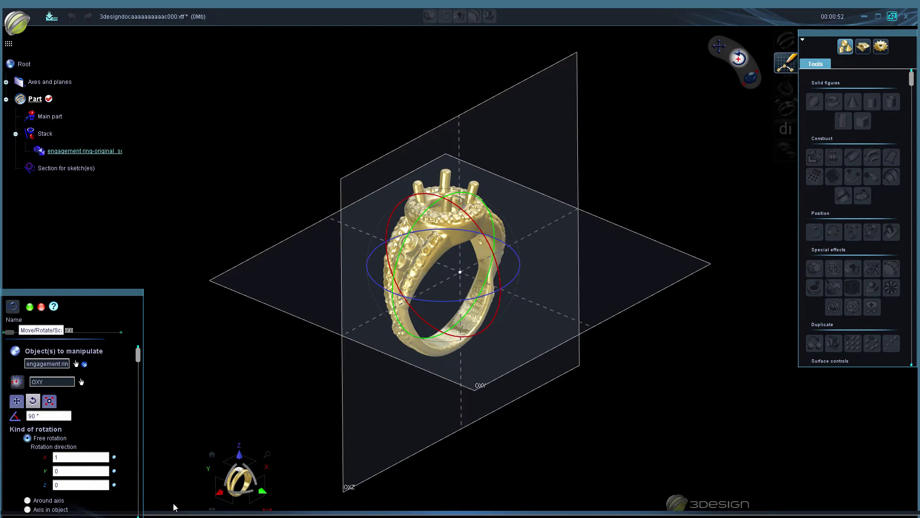
left_click(211, 494)
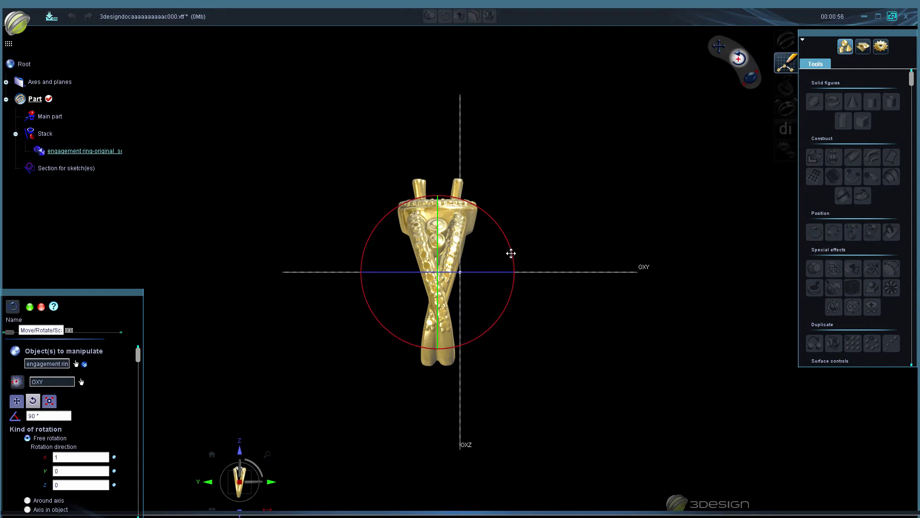
left_click_drag(511, 253, 510, 254)
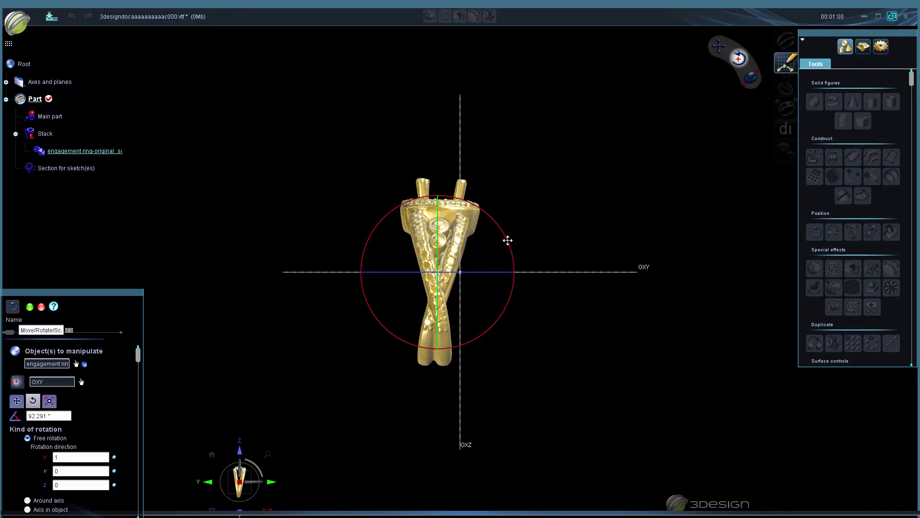
left_click_drag(508, 238, 506, 237)
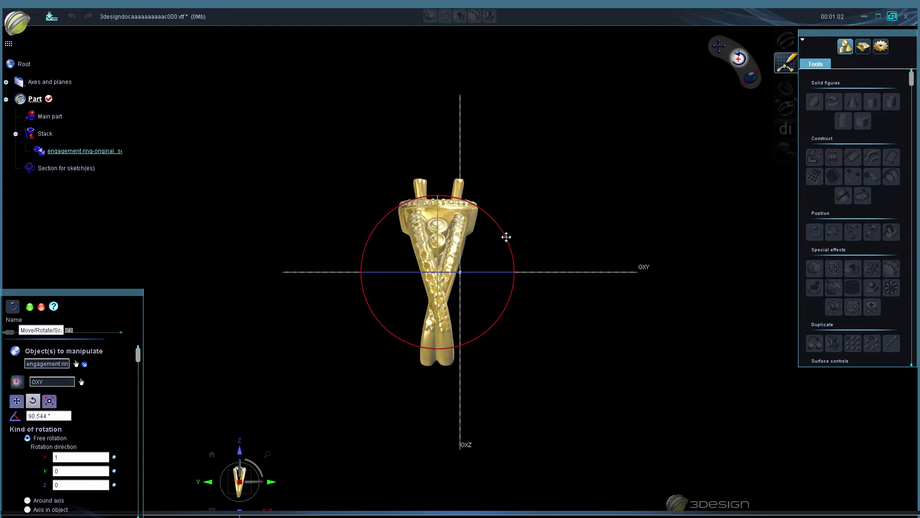
left_click(29, 307)
Position the ring at the origin, then raise it to 3.169 mm along Z and validate.
left_click(443, 294)
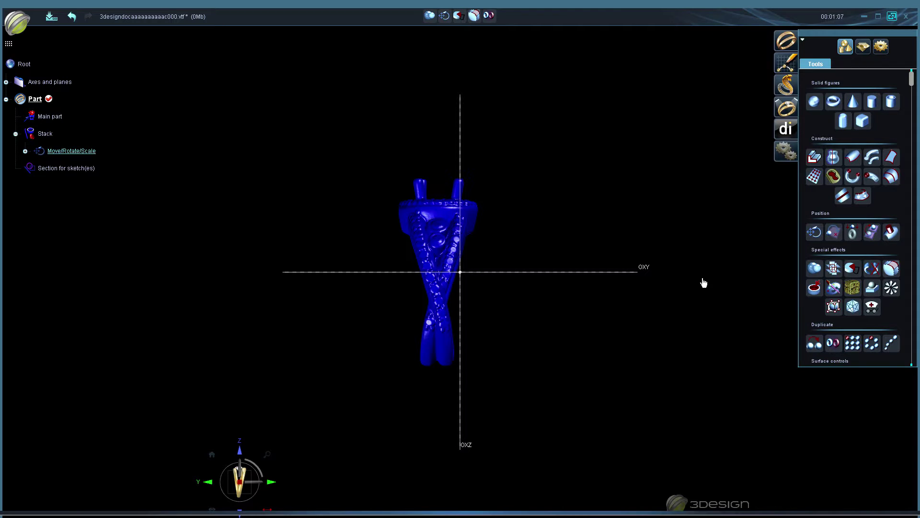
left_click(833, 233)
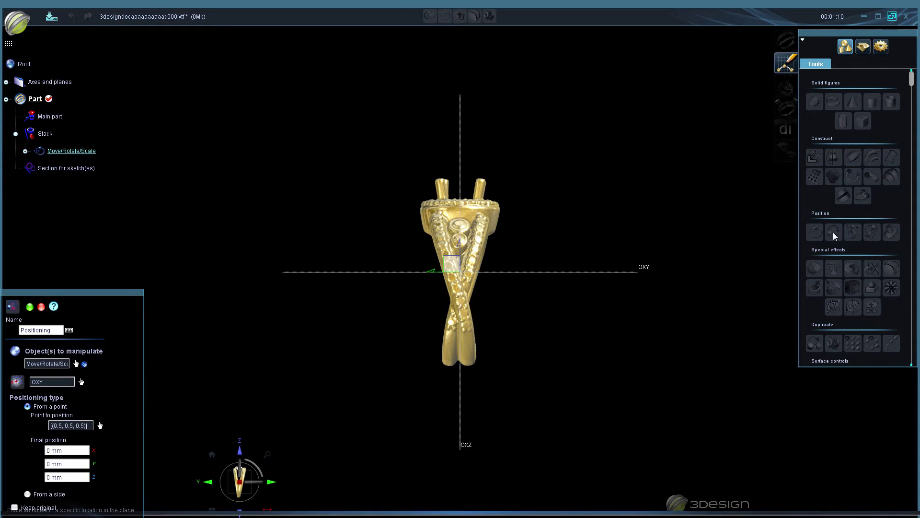
left_click(30, 307)
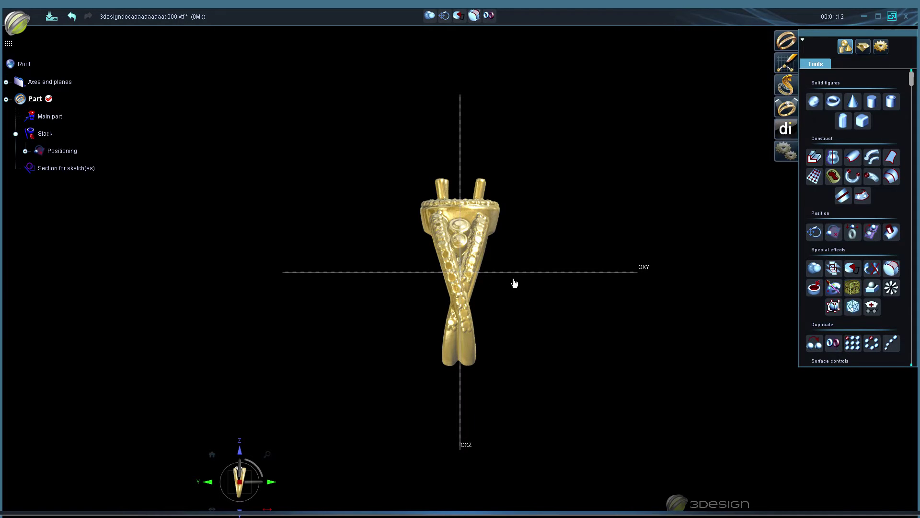
double_click(501, 268)
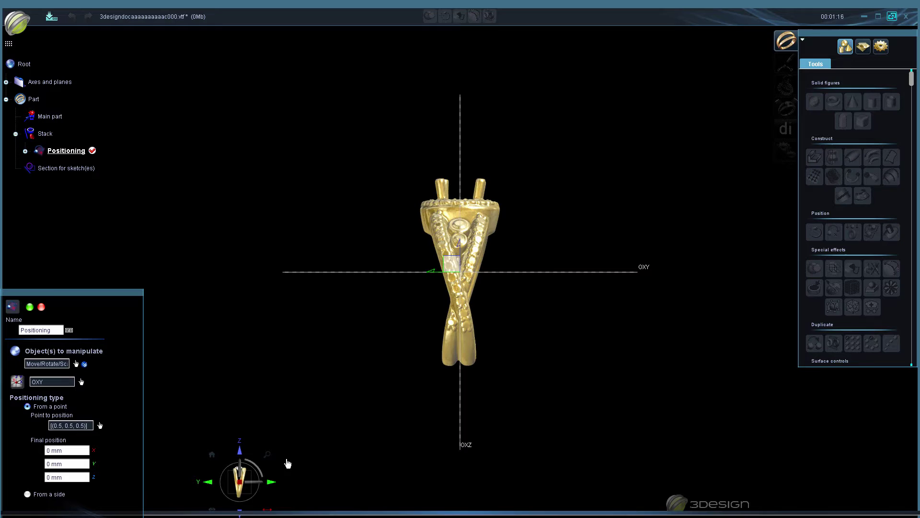
left_click(271, 486)
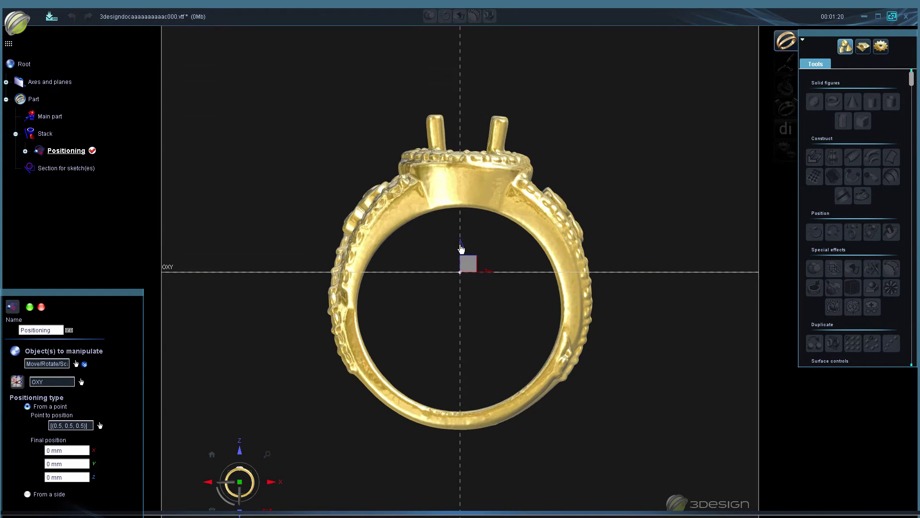
left_click_drag(462, 246, 455, 206)
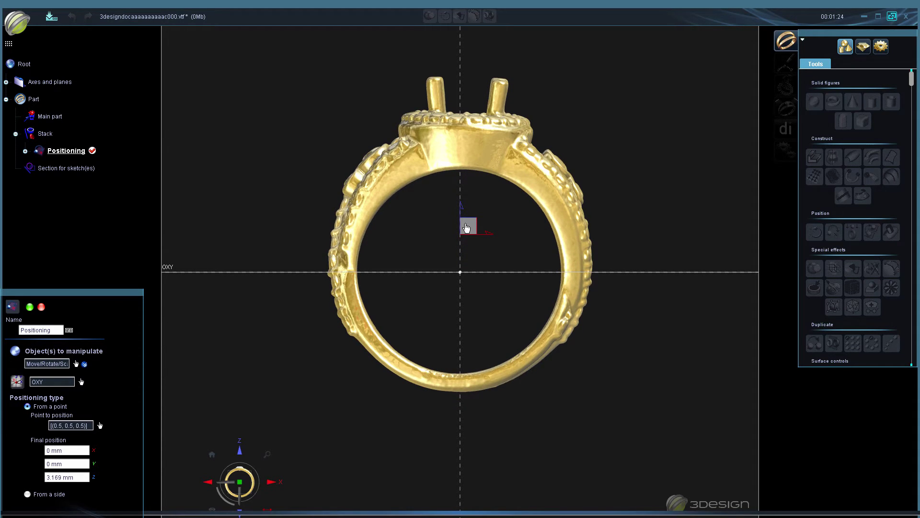
left_click(30, 307)
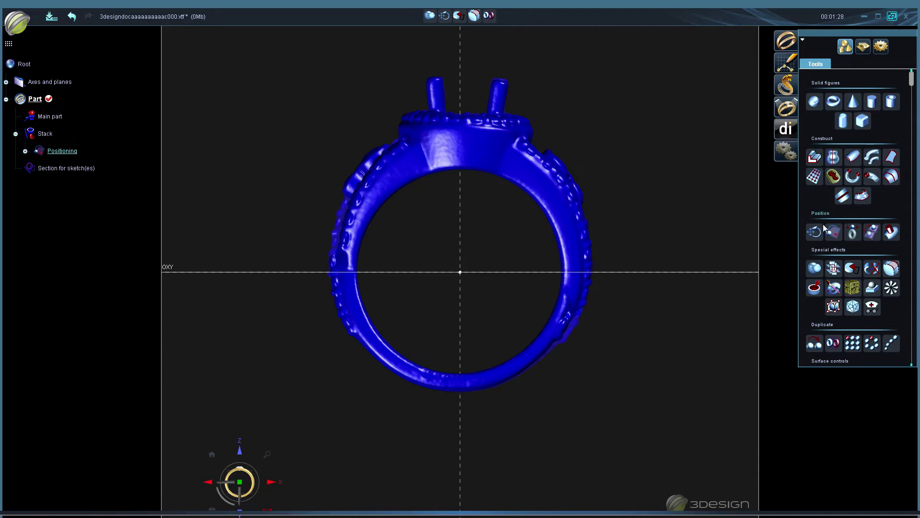
Tilt the ring about 2° around Y, shift it -0.16 mm along X, and confirm.
left_click(821, 230)
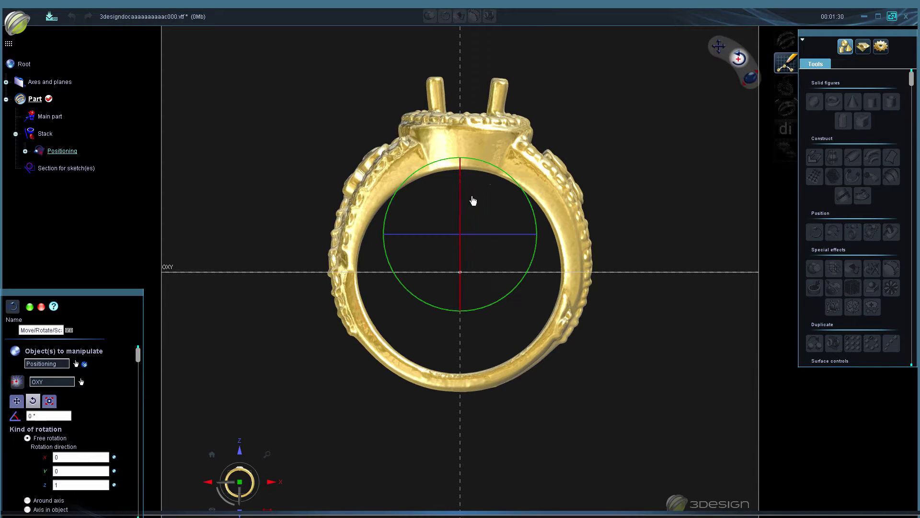
left_click_drag(414, 180, 413, 178)
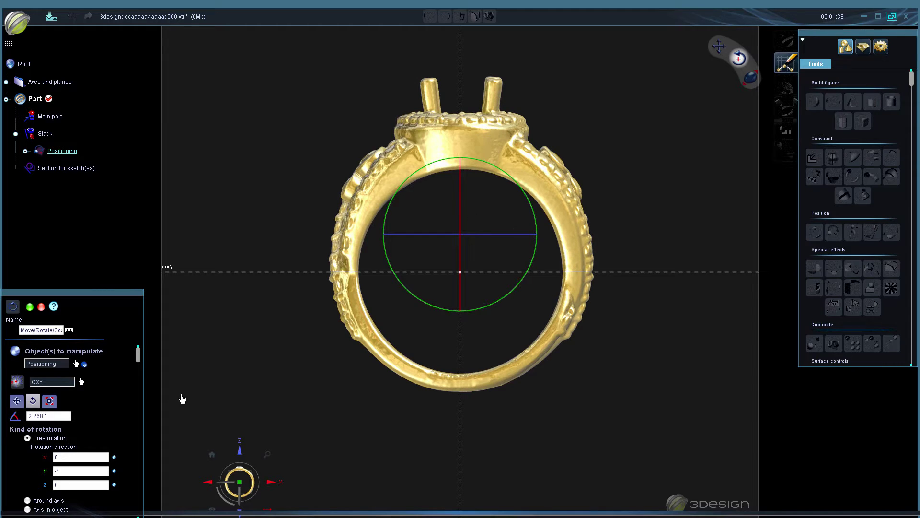
left_click(17, 401)
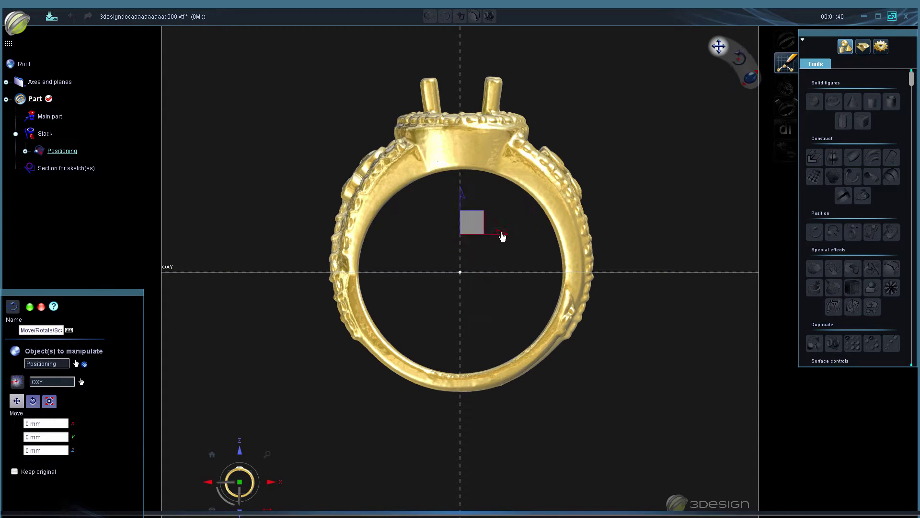
left_click_drag(500, 232, 499, 232)
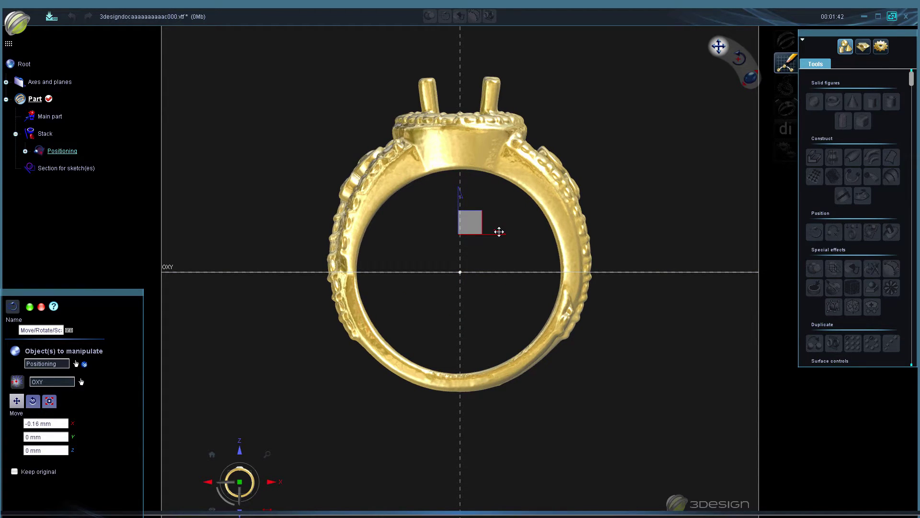
left_click(29, 307)
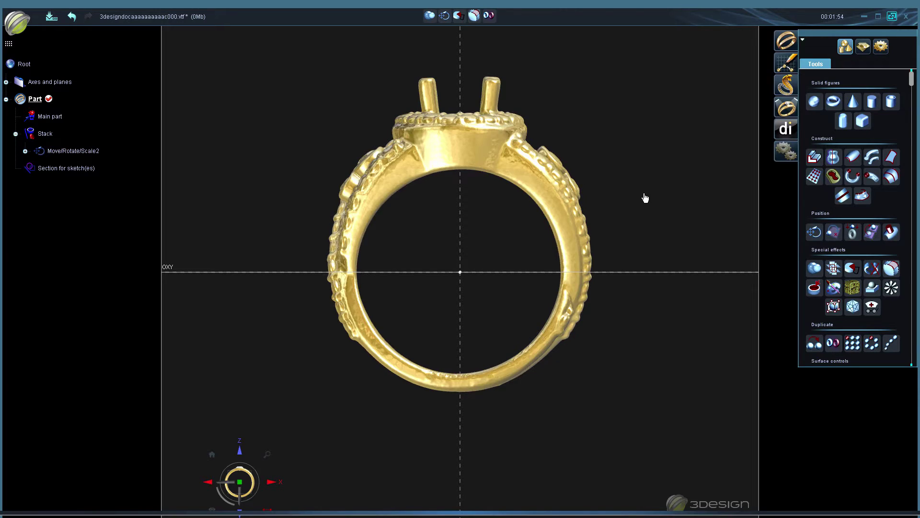
Add a ring-shaped grid (10 mm diameter, 2 mm width, 12 segments) at the origin from Create 2D shapes.
left_click(790, 88)
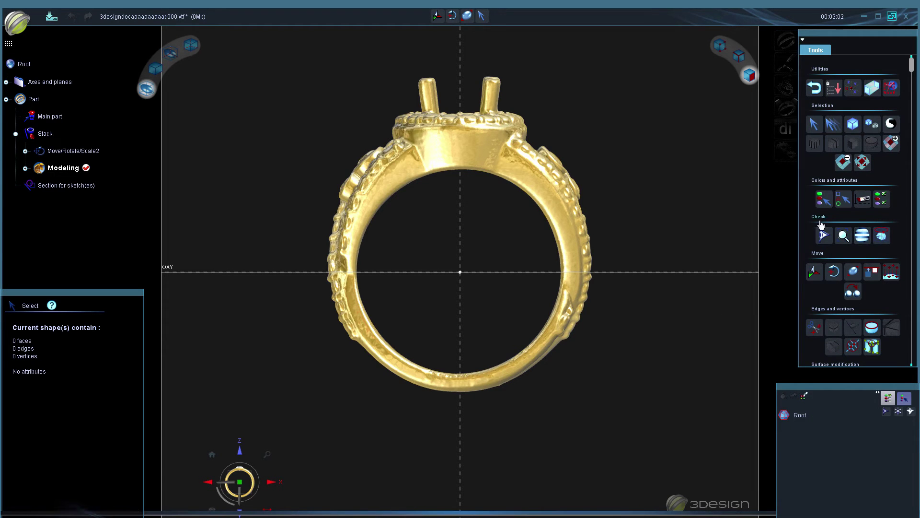
scroll(863, 245, "down", 5)
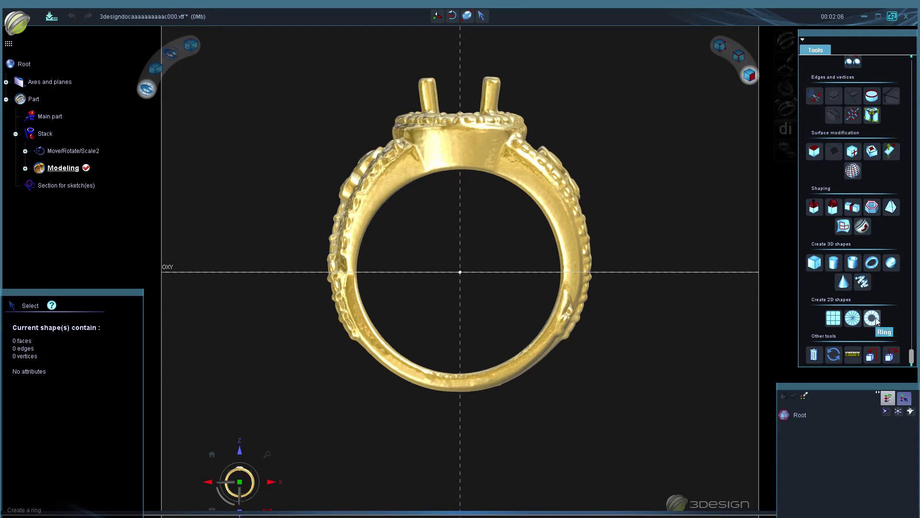
left_click(872, 318)
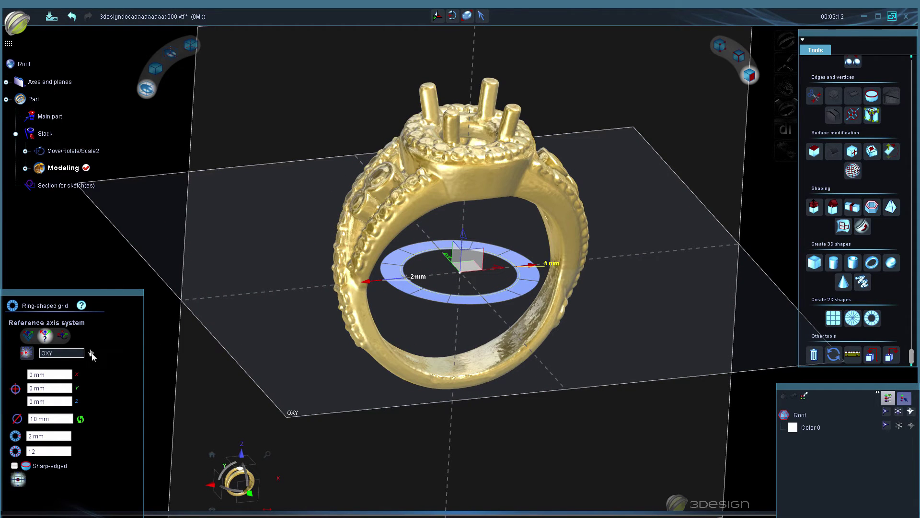
Put the ring grid on the OXZ reference plane and set it to 24 segments.
left_click(91, 353)
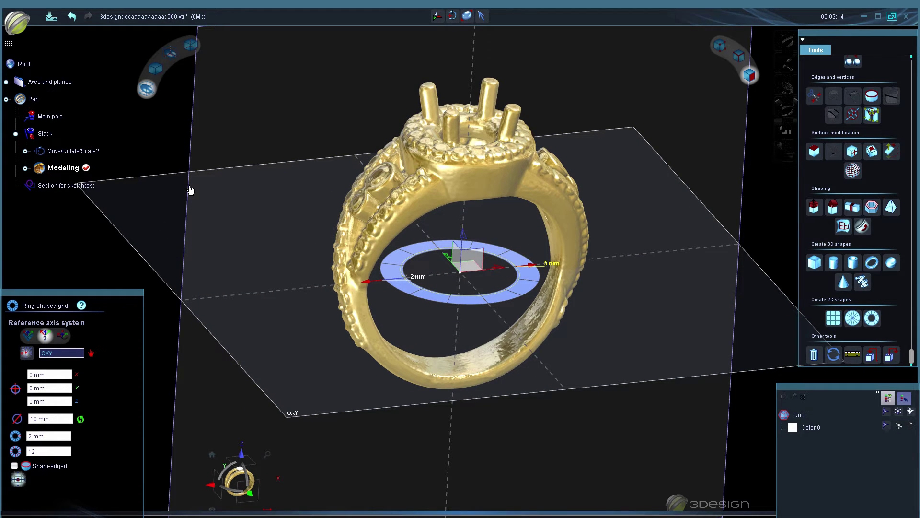
left_click(188, 203)
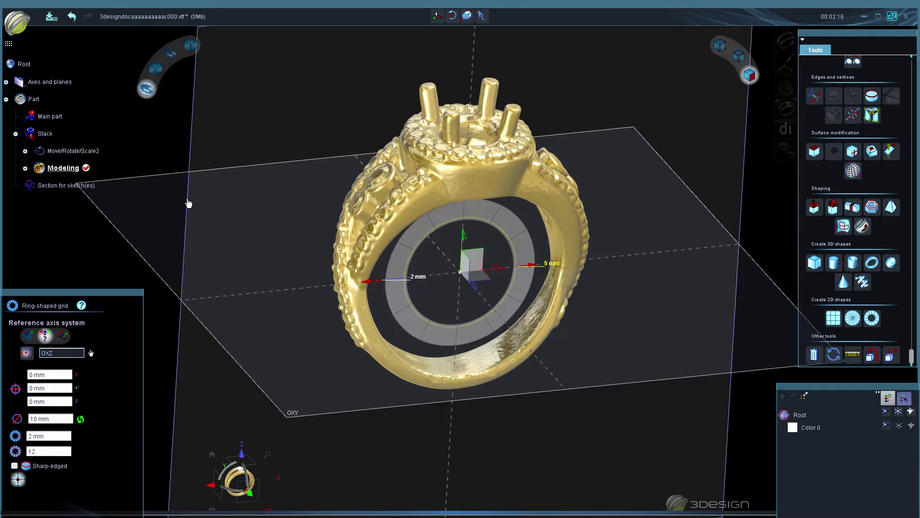
left_click(245, 494)
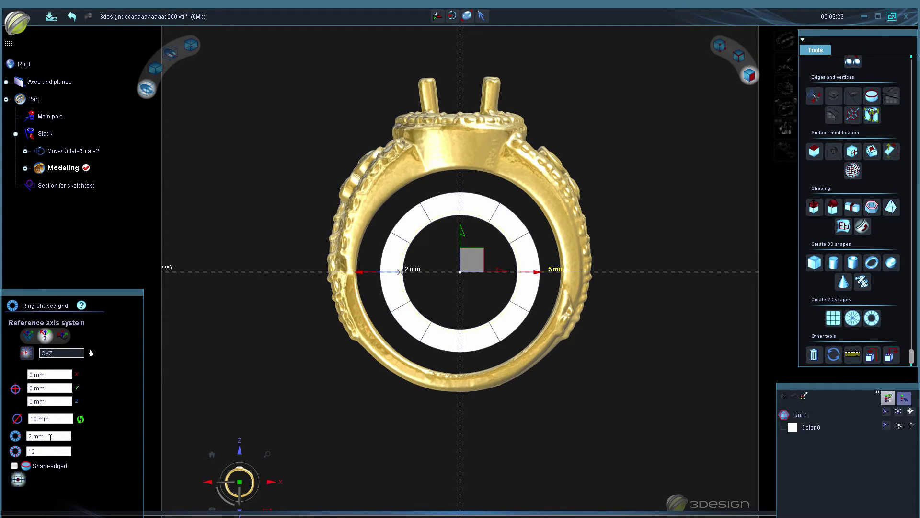
scroll(50, 437, "up", 1)
scroll(51, 437, "down", 1)
scroll(481, 345, "up", 3)
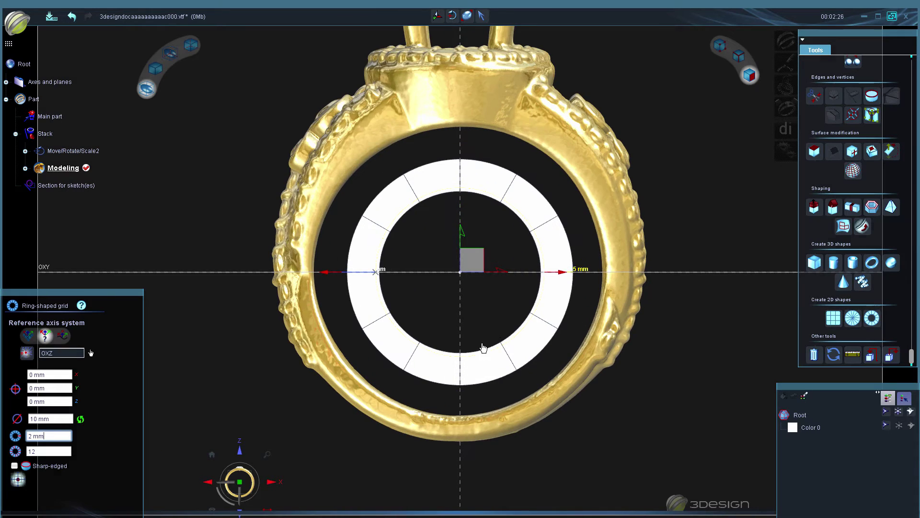
left_click(51, 451)
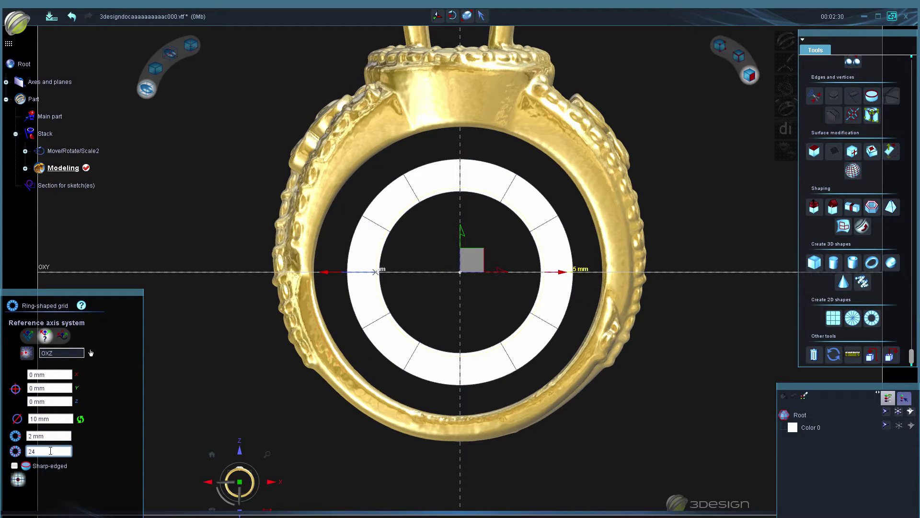
type("24")
key("Return")
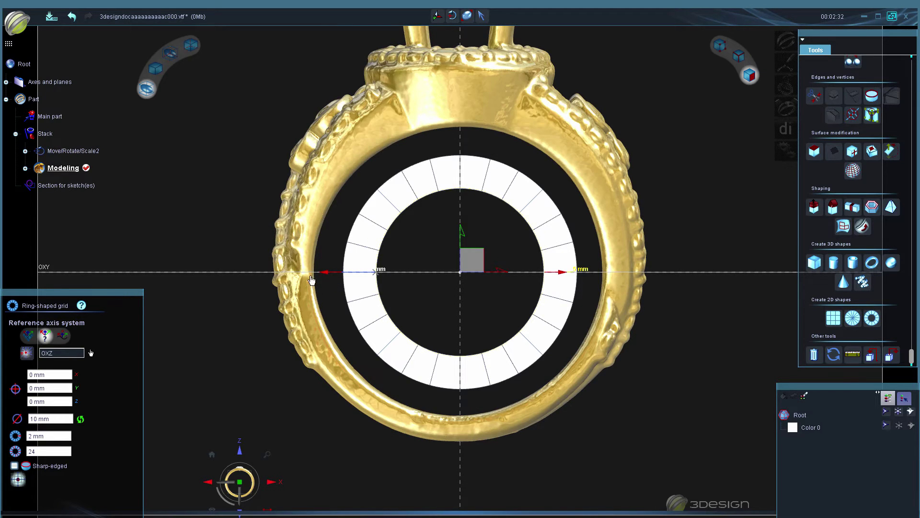
Resize the grid to 0.752 mm width and 17.488 mm diameter, shifting it inside the shank.
left_click_drag(324, 276, 345, 271)
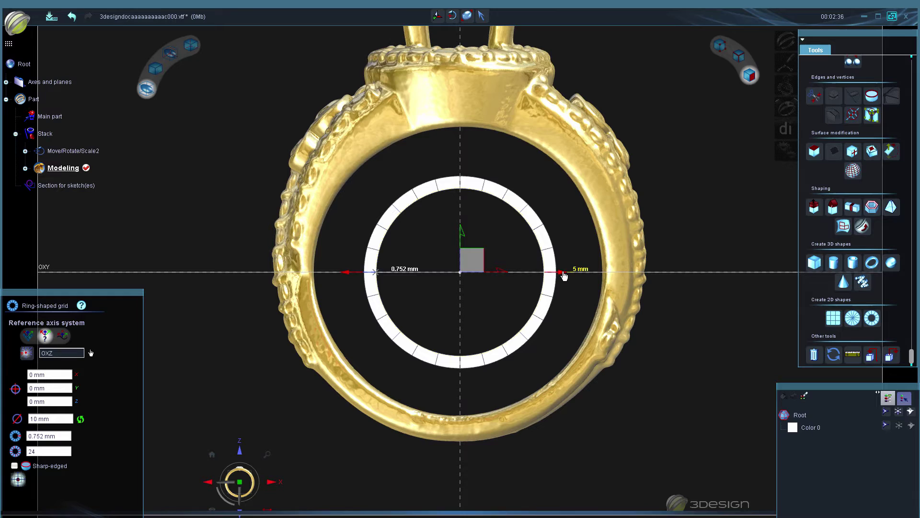
left_click_drag(562, 270, 629, 262)
right_click_drag(289, 401, 522, 302)
left_click_drag(499, 285, 605, 319)
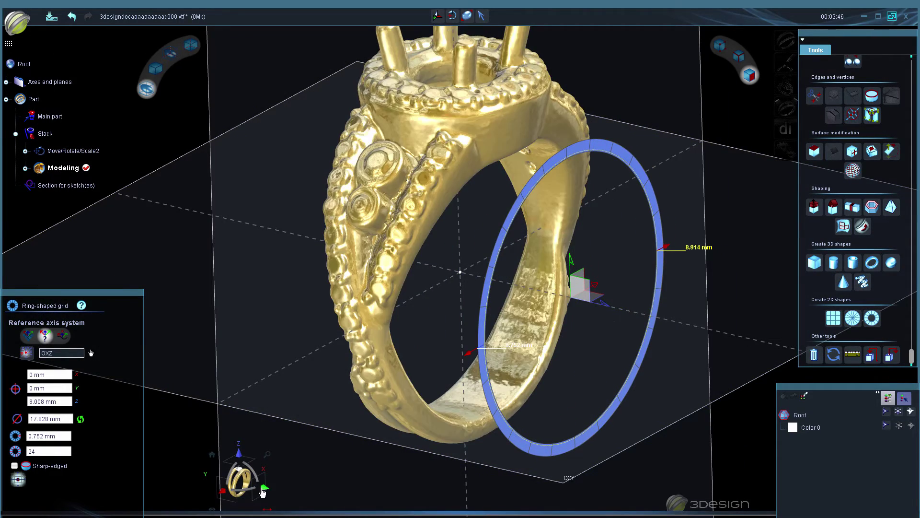
right_click_drag(499, 390, 313, 387)
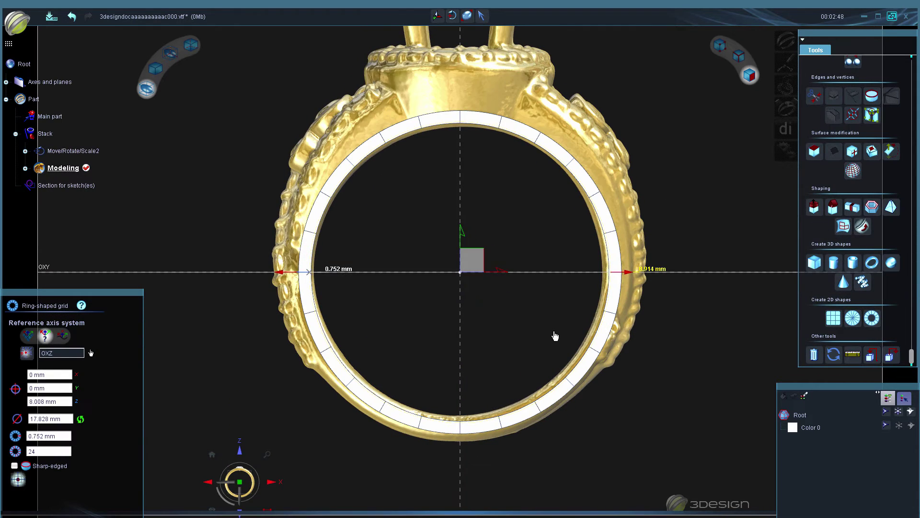
left_click_drag(628, 272, 630, 271)
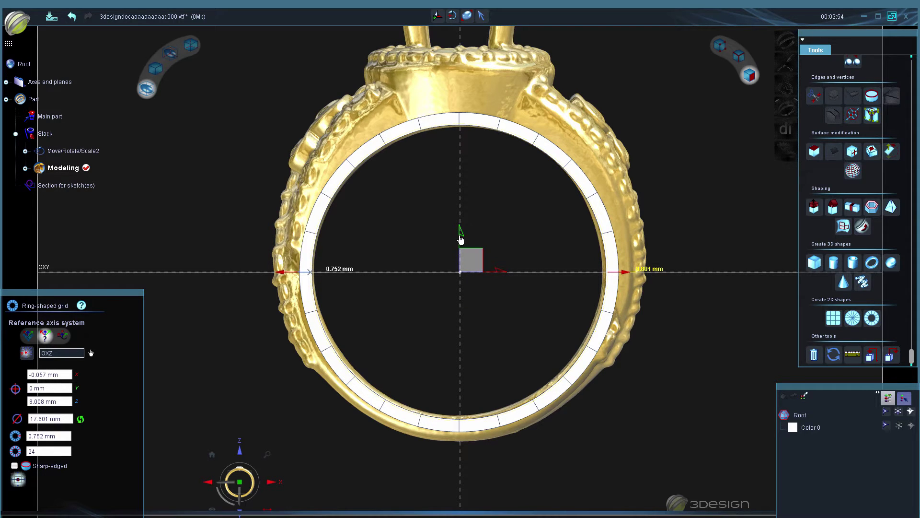
left_click_drag(460, 236, 459, 232)
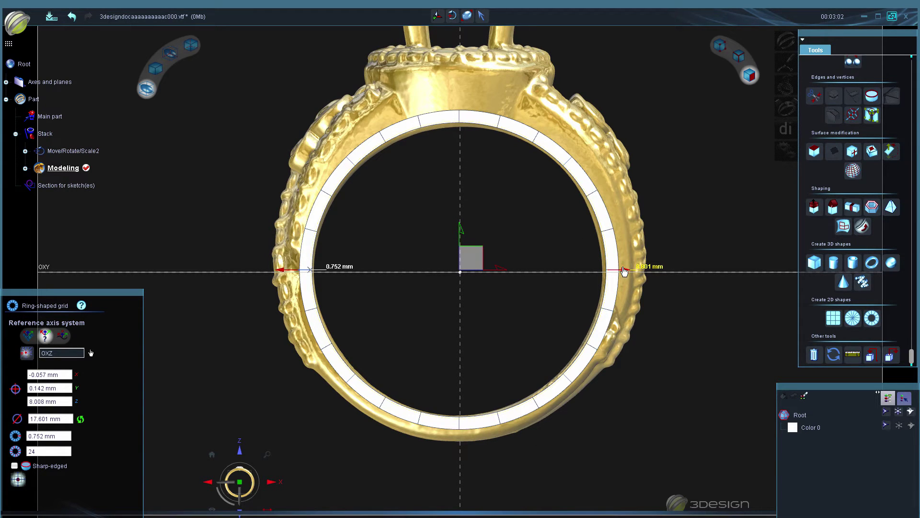
left_click_drag(624, 272, 623, 267)
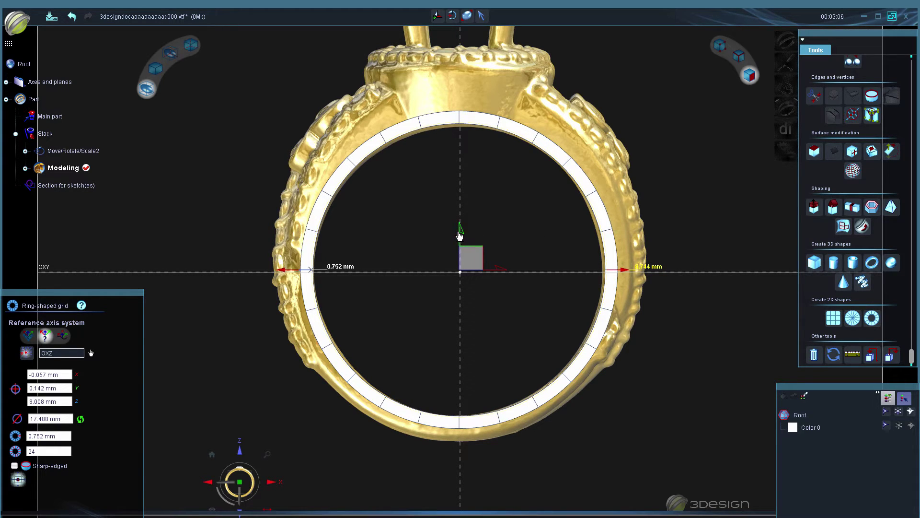
left_click_drag(459, 235, 456, 231)
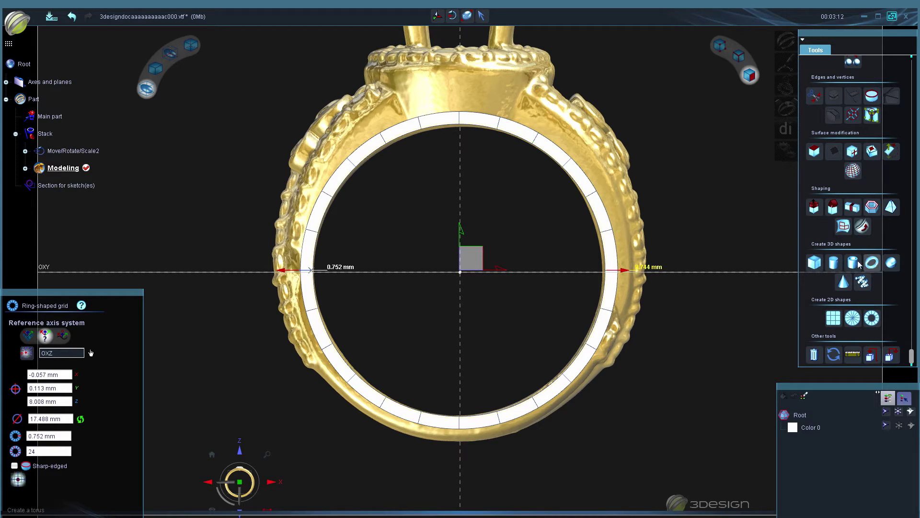
Subdivide the ring grid to 96 faces, then box-select all 144 vertices and view it in perspective.
left_click(852, 171)
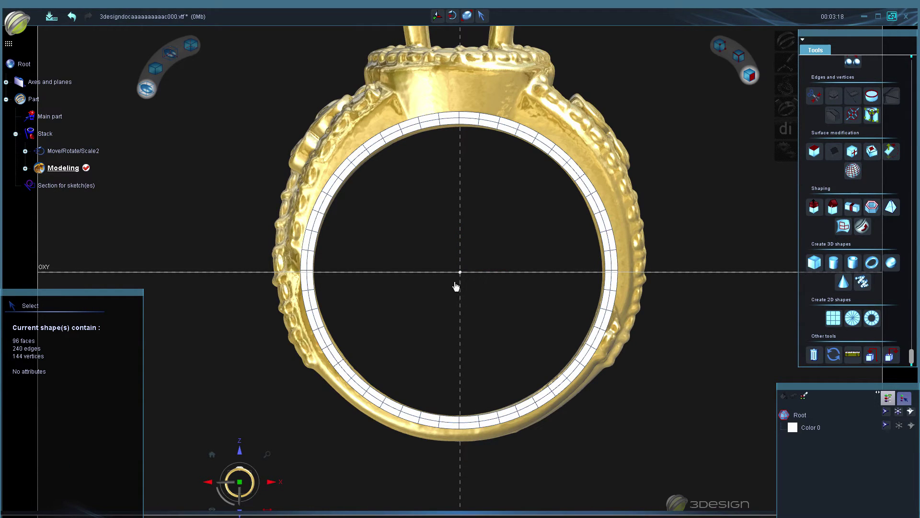
left_click(723, 47)
scroll(413, 257, "down", 3)
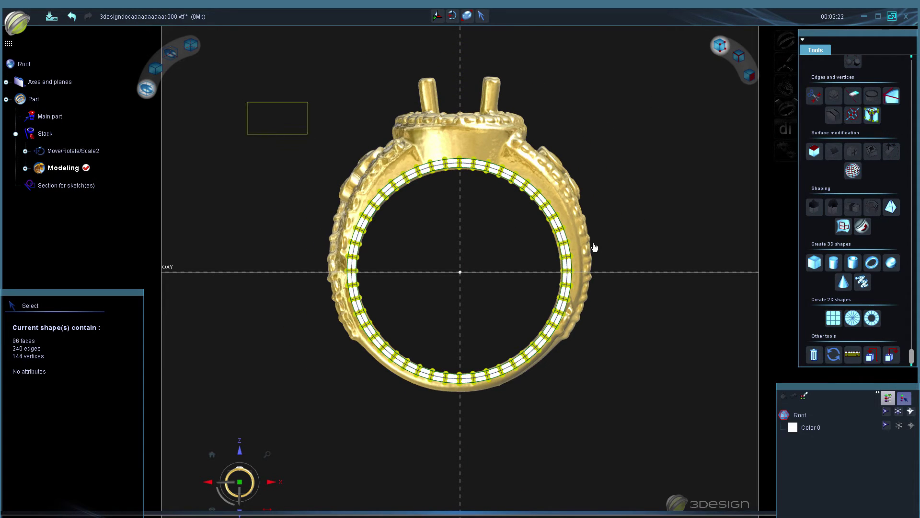
left_click_drag(593, 247, 636, 436)
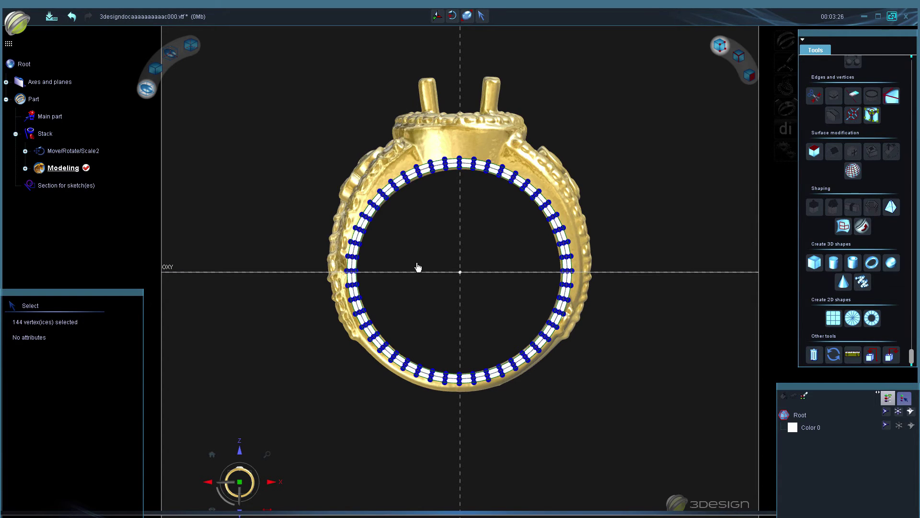
middle_click_drag(418, 267, 766, 321)
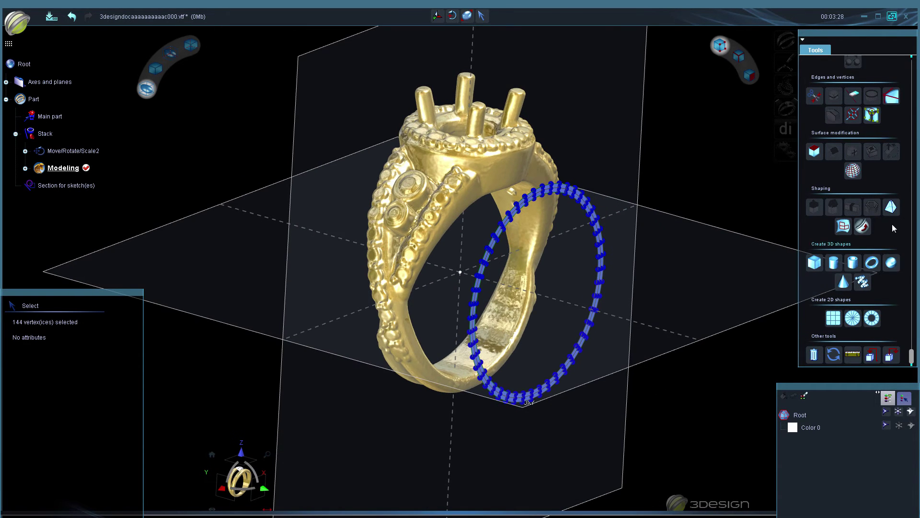
scroll(894, 229, "up", 3)
scroll(878, 239, "up", 5)
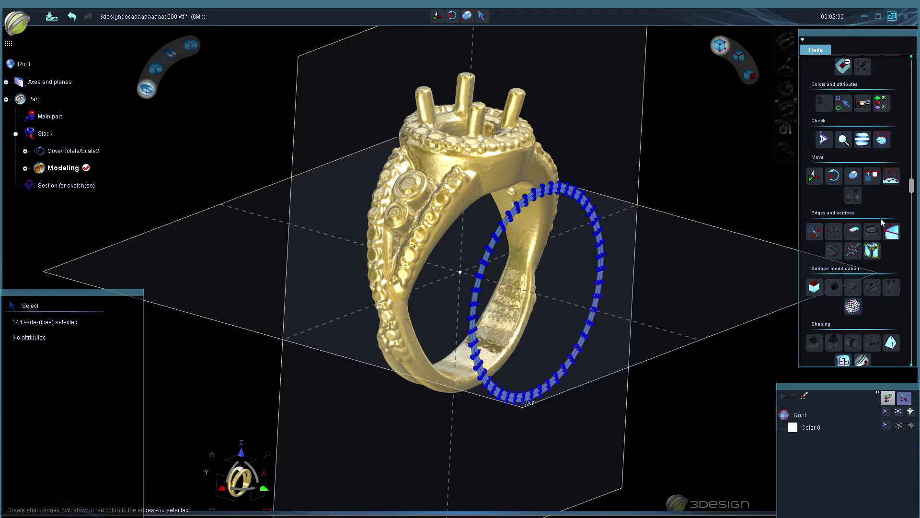
Project the selected vertices onto the scanned ring solid according to the surface normal.
left_click(891, 176)
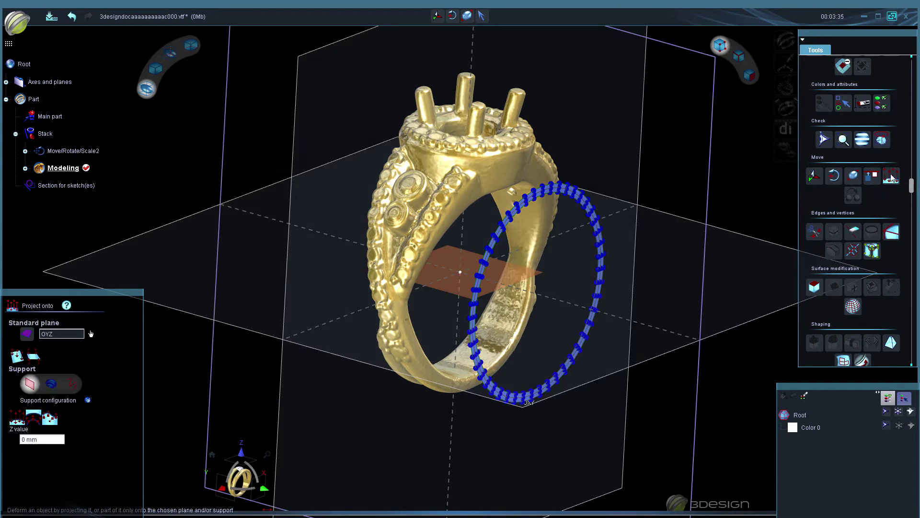
left_click(50, 384)
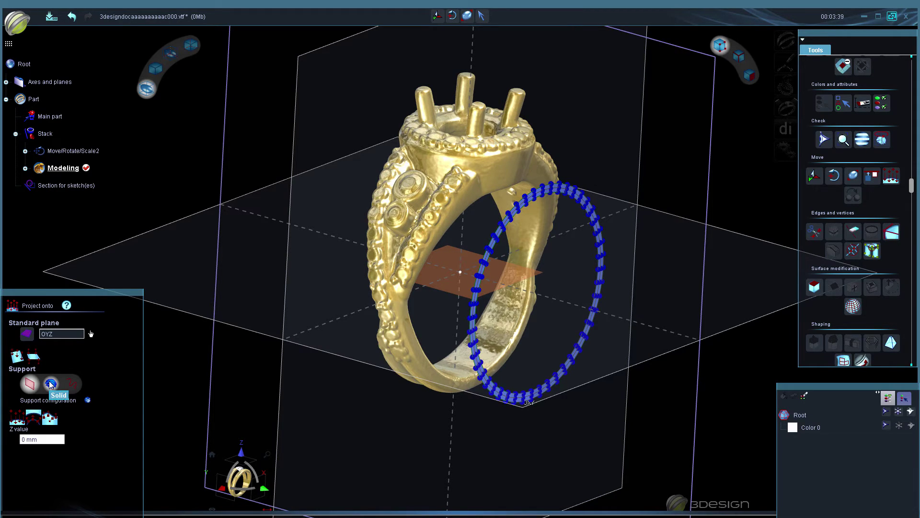
left_click(88, 400)
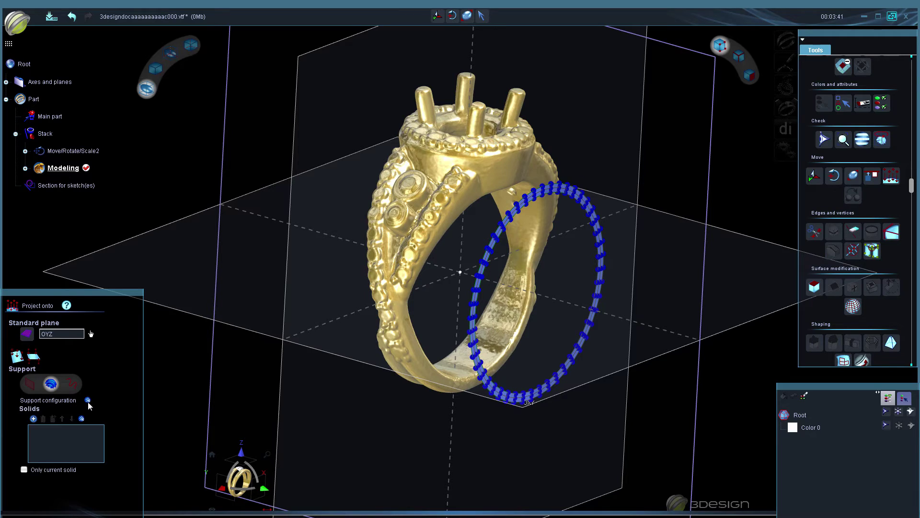
left_click(33, 419)
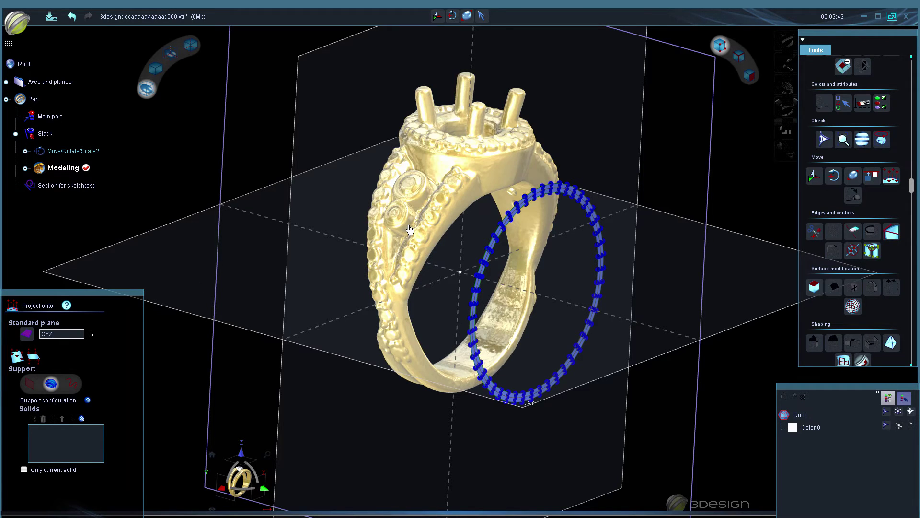
left_click(366, 286)
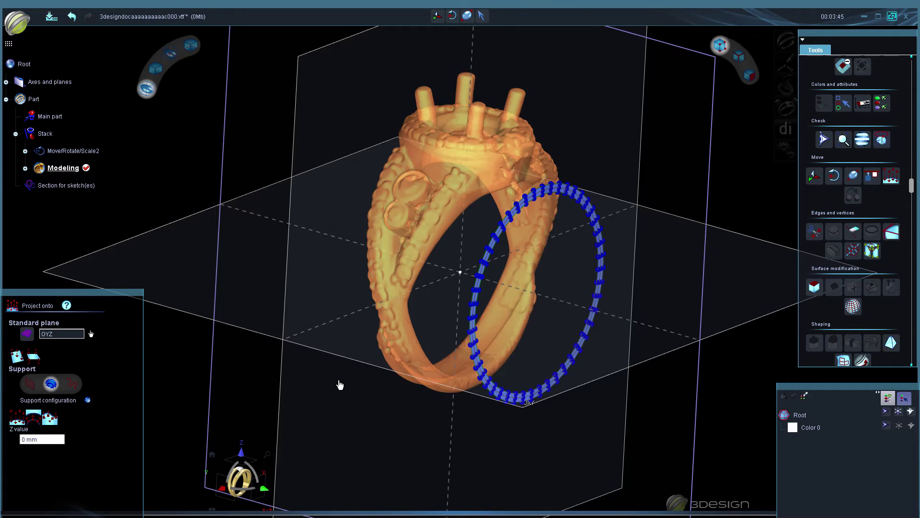
left_click(34, 420)
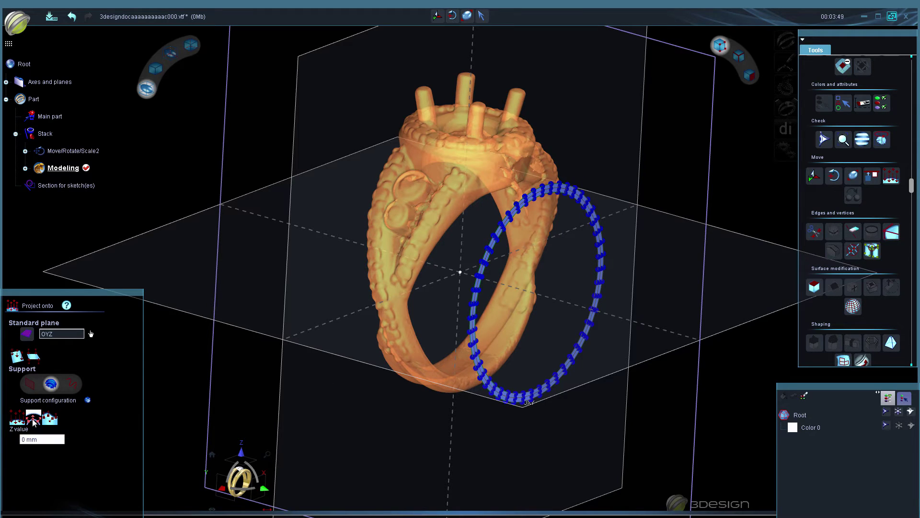
middle_click_drag(398, 435, 599, 345)
scroll(599, 350, "up", 10)
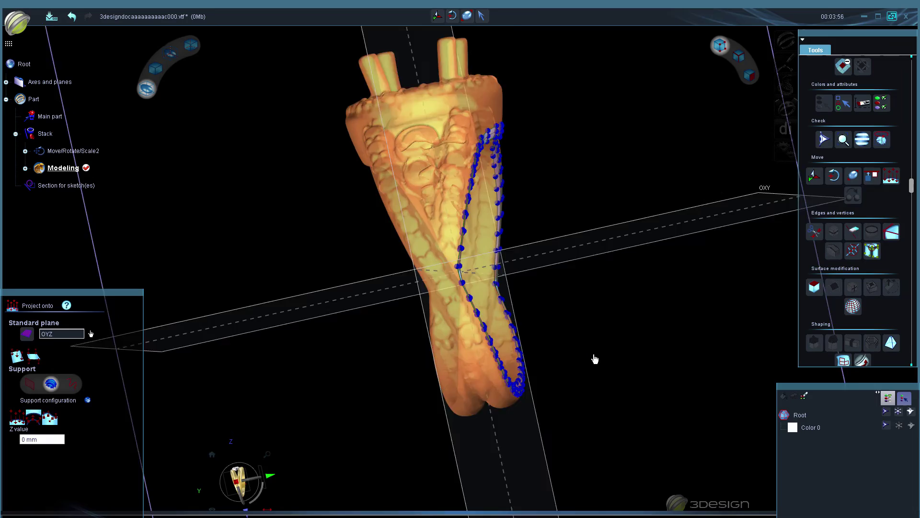
middle_click_drag(618, 266, 301, 297)
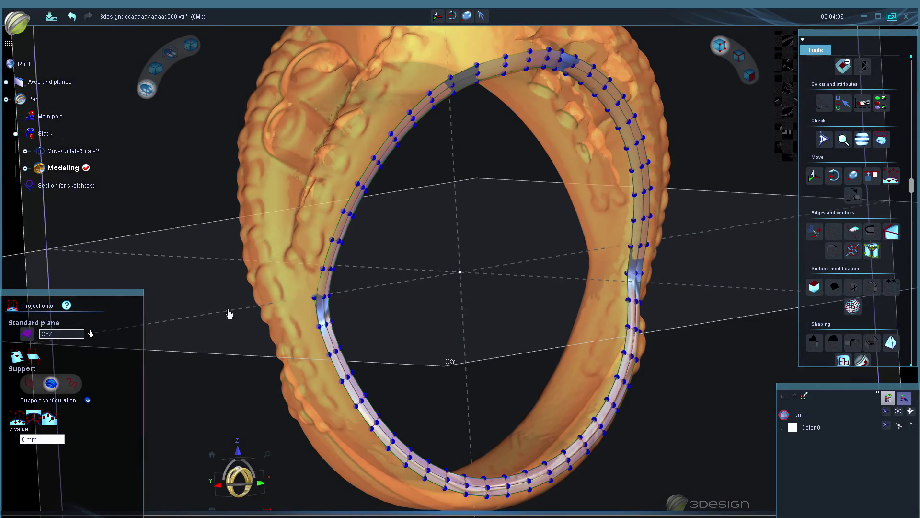
Validate the projection and exit the Project onto tool via the Utilities icon.
scroll(866, 188, "up", 3)
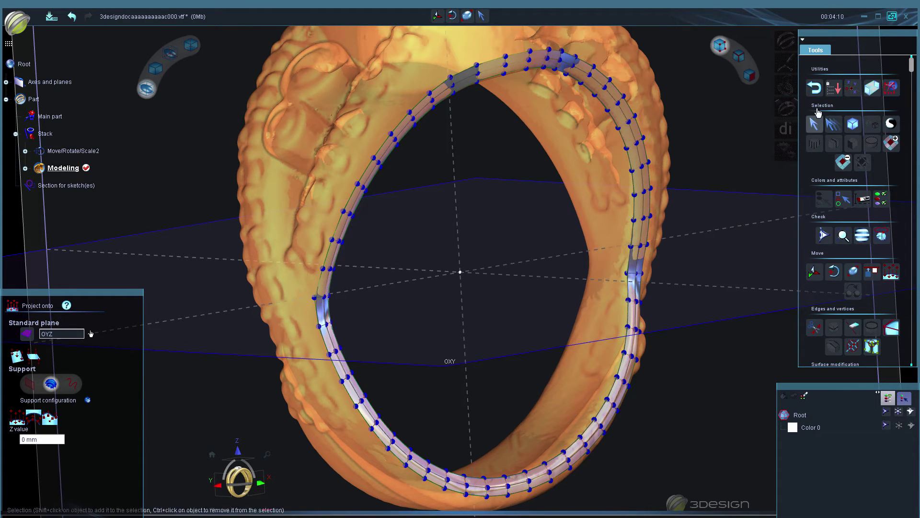
left_click(815, 92)
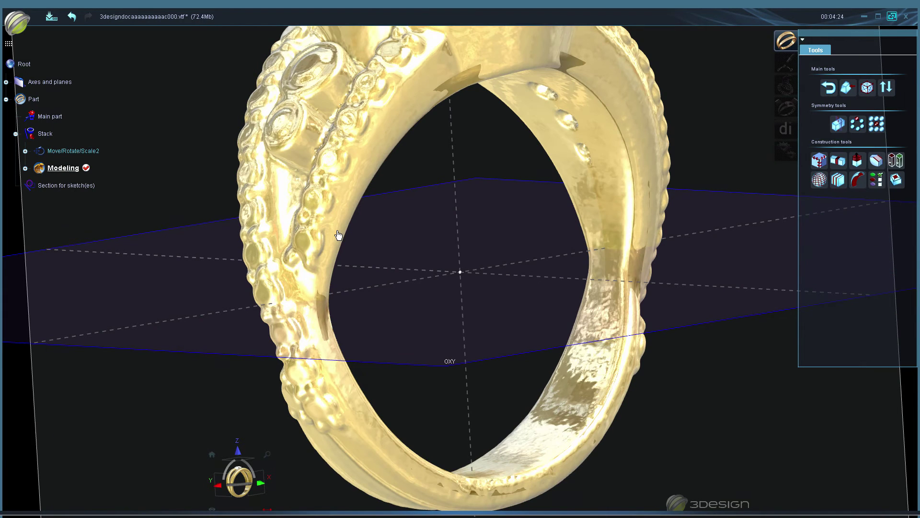
Freeze the scanned ring so the projected band stands alone.
right_click(335, 221)
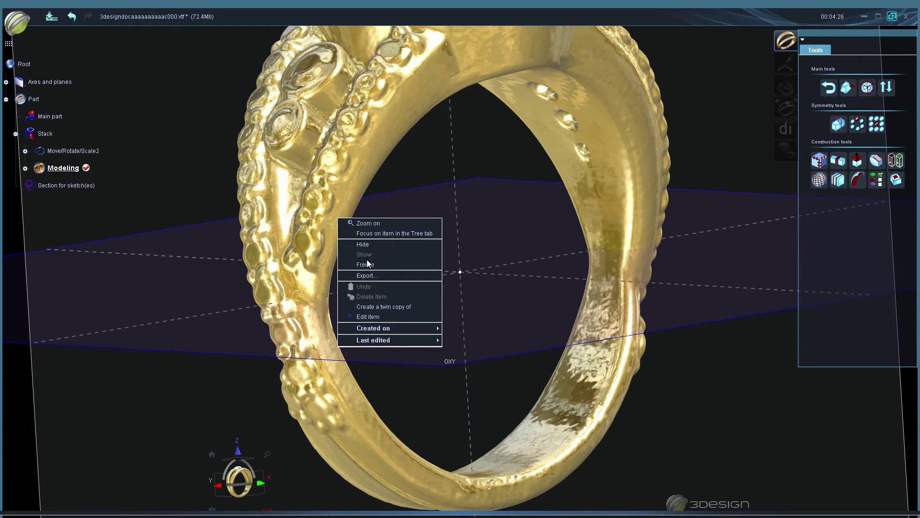
left_click(365, 264)
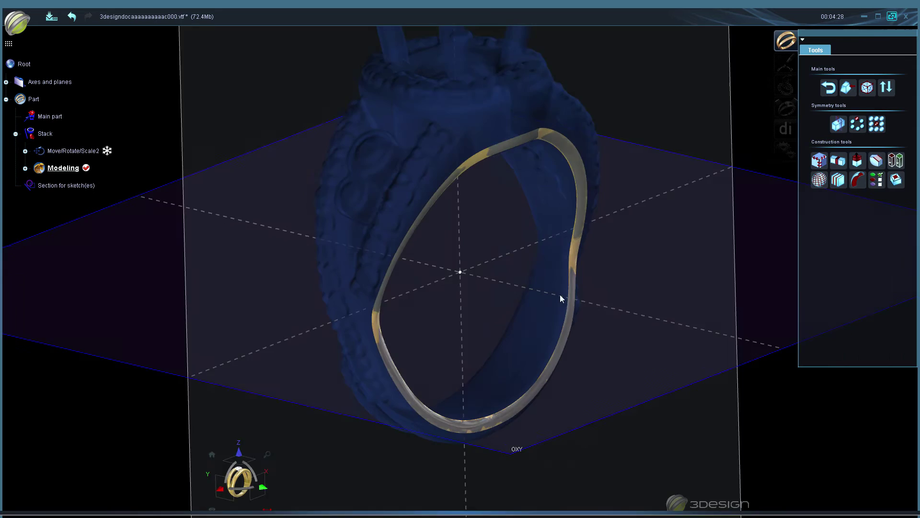
right_click_drag(561, 299, 560, 323)
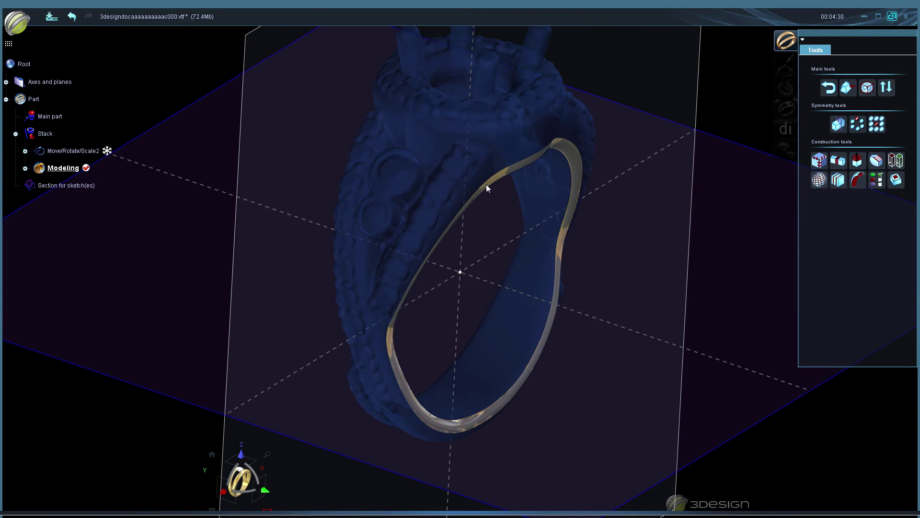
Return to the main Part tools and make the Modeling item active.
left_click(829, 88)
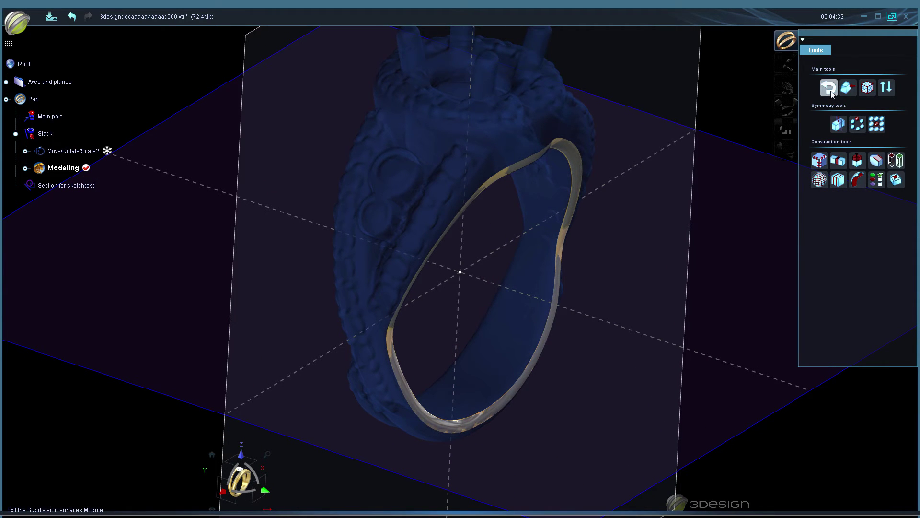
left_click(502, 180)
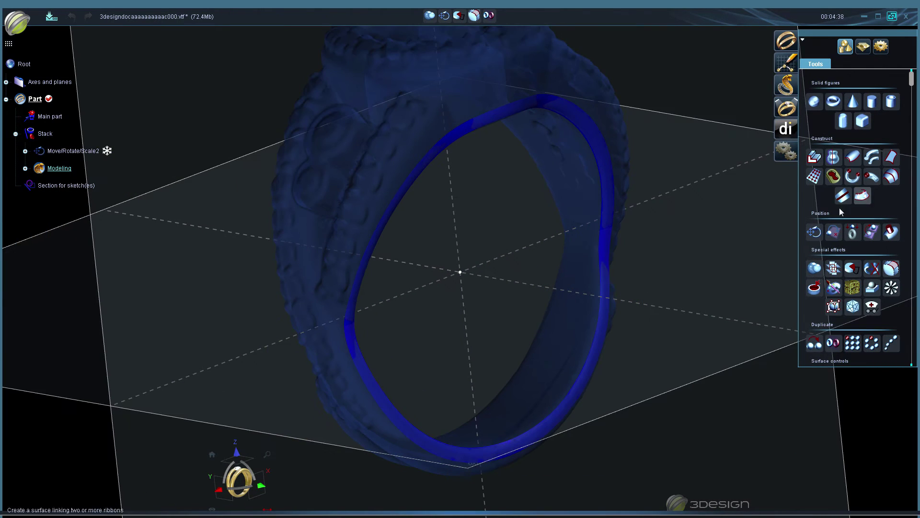
scroll(838, 208, "down", 3)
scroll(850, 242, "down", 4)
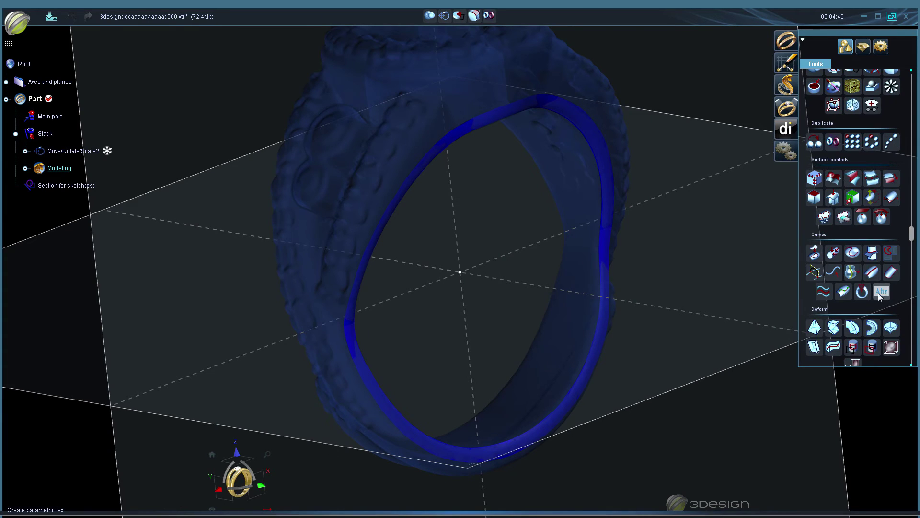
Extract the band's two inner edges as curves.
left_click(850, 272)
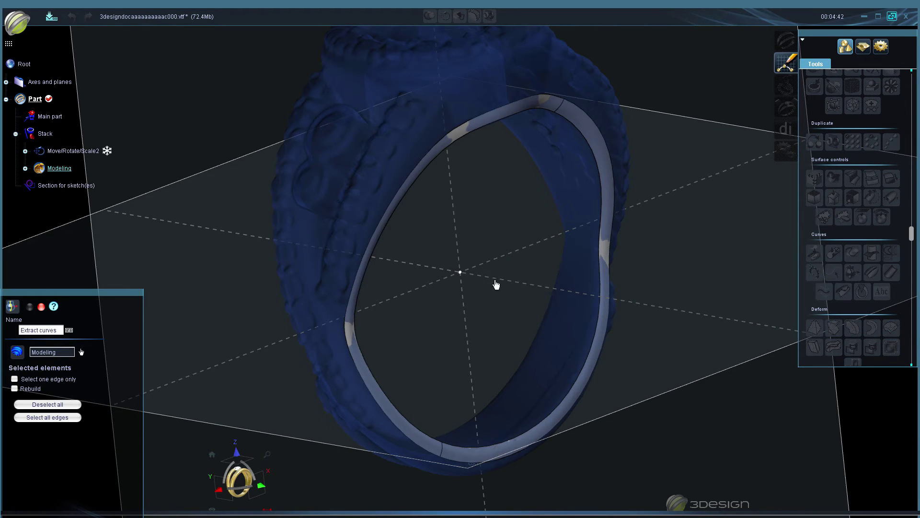
left_click(550, 139)
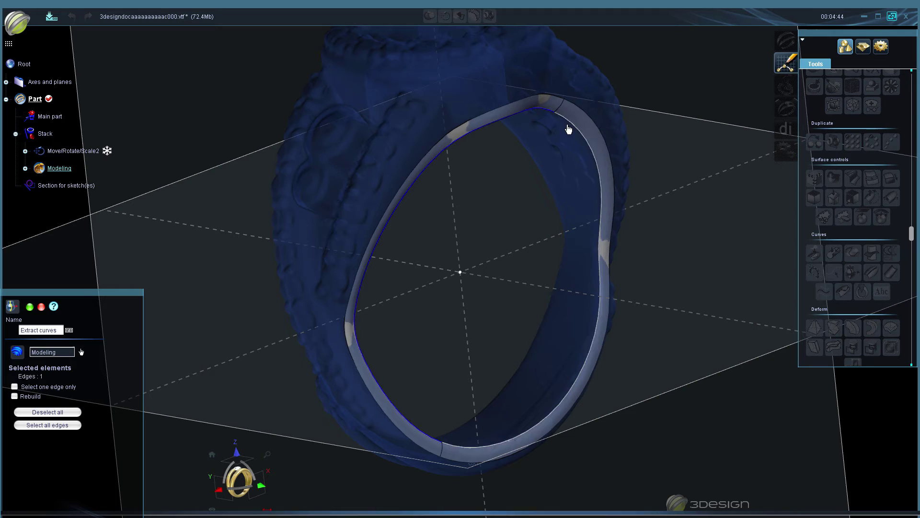
left_click(569, 129)
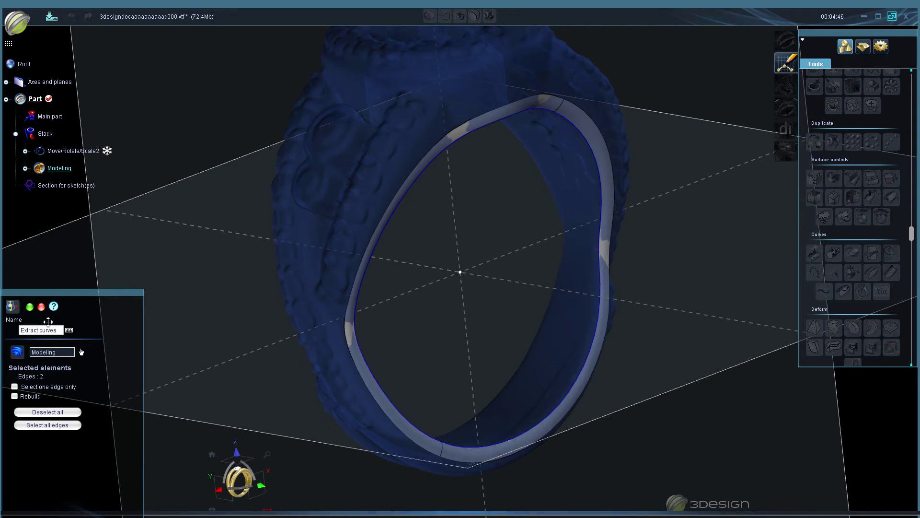
left_click(30, 306)
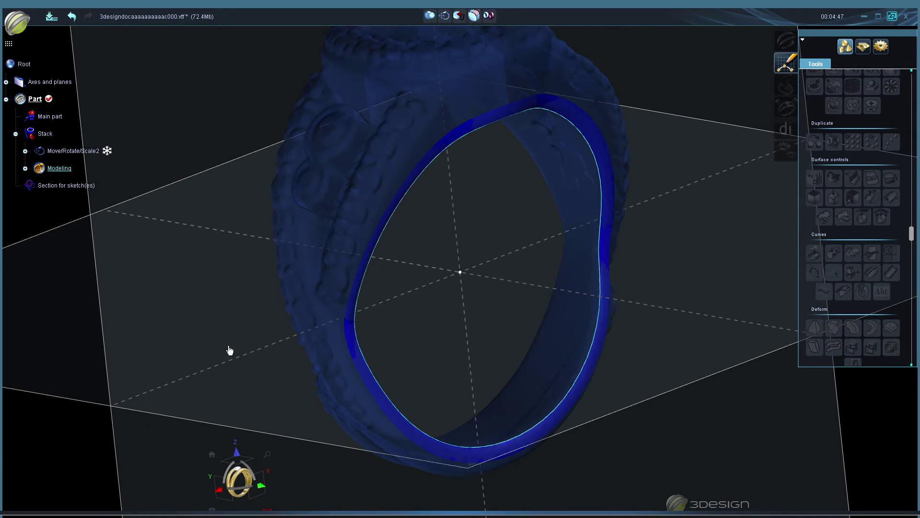
Hide the projected band surface, leaving only the extracted curves.
right_click(361, 371)
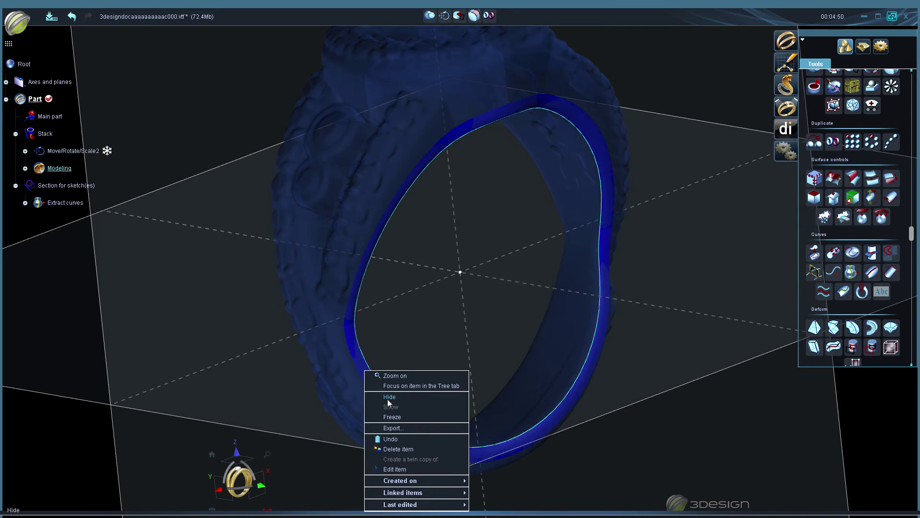
left_click(389, 397)
middle_click_drag(439, 255, 343, 290)
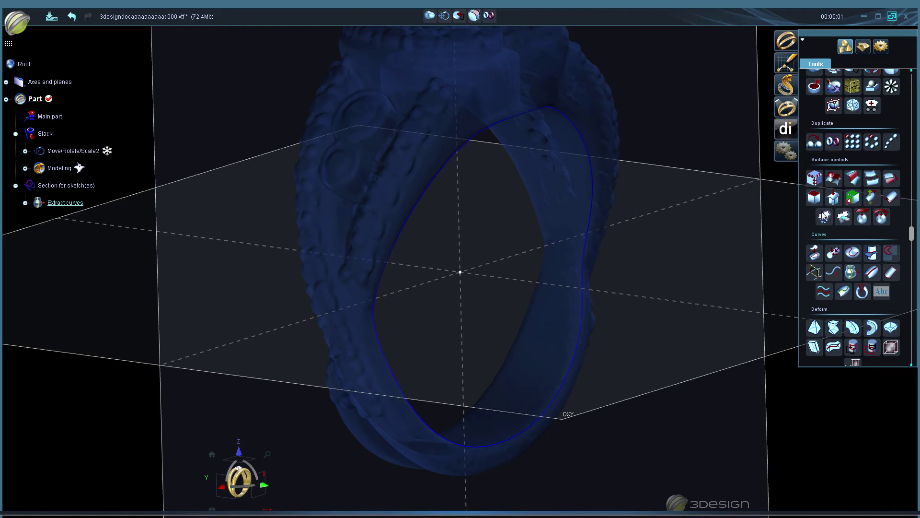
scroll(823, 216, "up", 5)
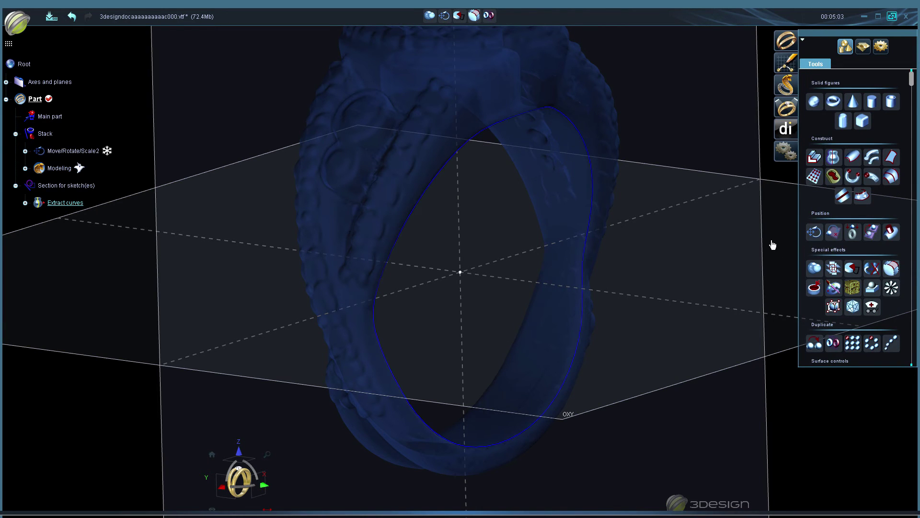
Copy the extracted curves -2 mm along Y, keeping the originals.
left_click(816, 233)
middle_click_drag(456, 310, 479, 275)
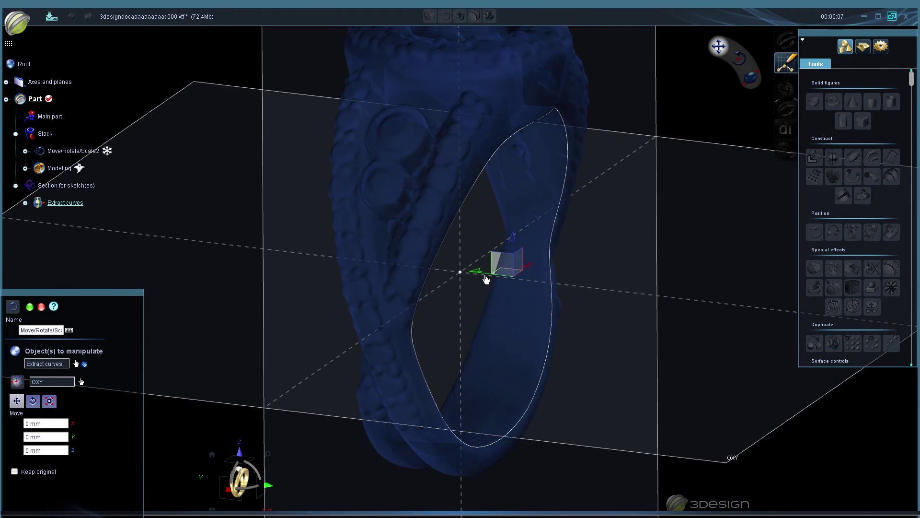
left_click_drag(479, 275, 499, 286)
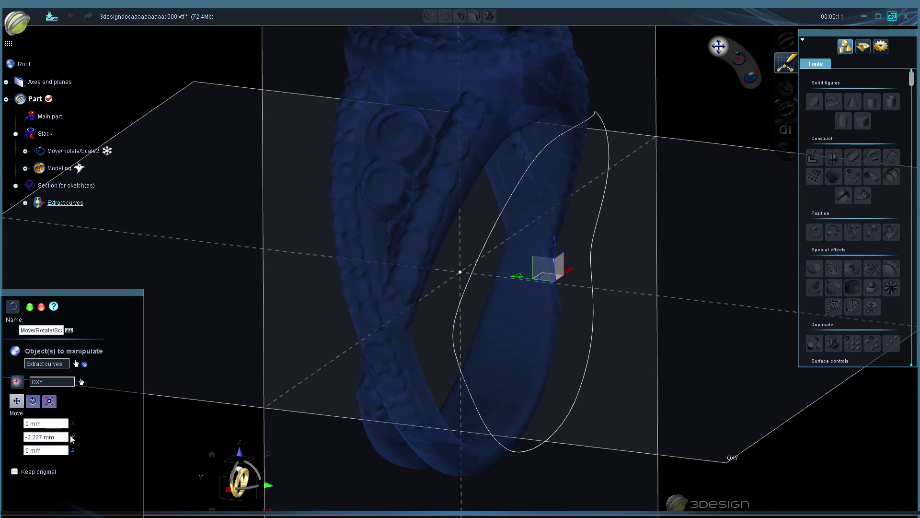
left_click(63, 437)
type("-2")
key("Tab")
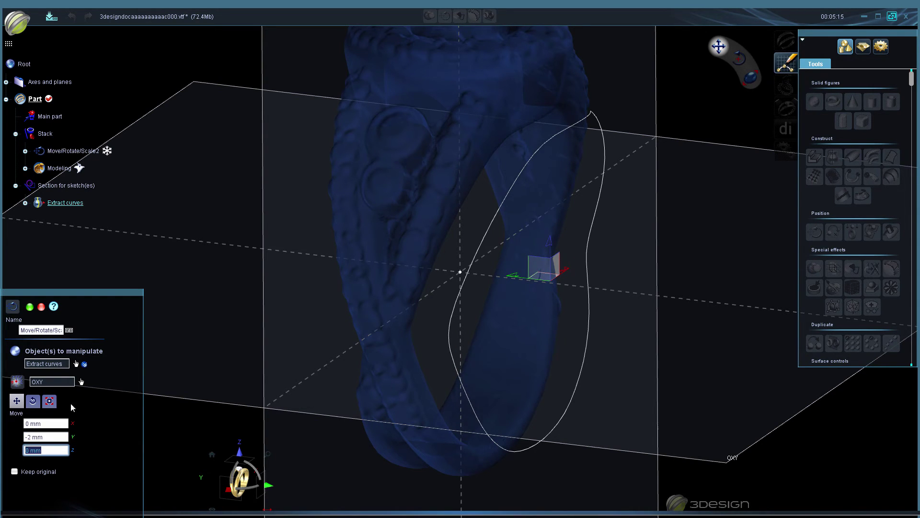
left_click(14, 471)
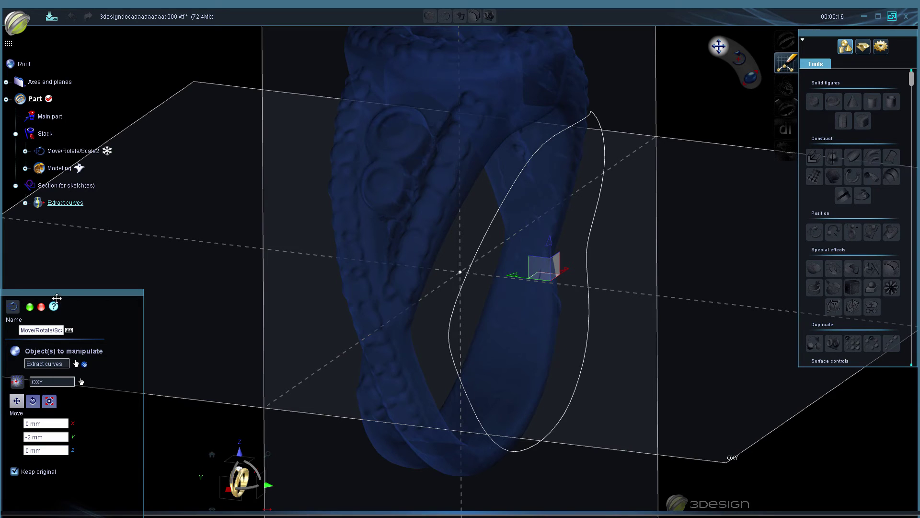
left_click(30, 307)
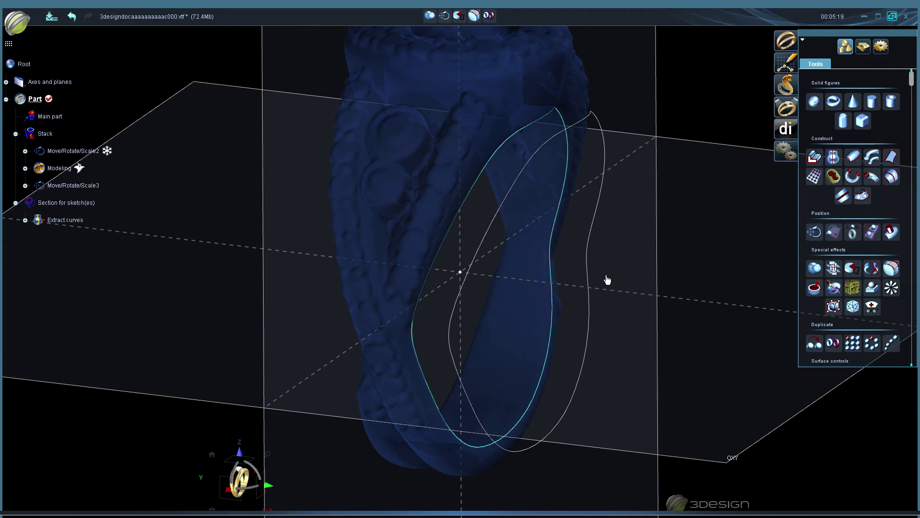
In a new sketch, draw a closed rounded-square profile curve at the ring's centre.
scroll(607, 279, "down", 5)
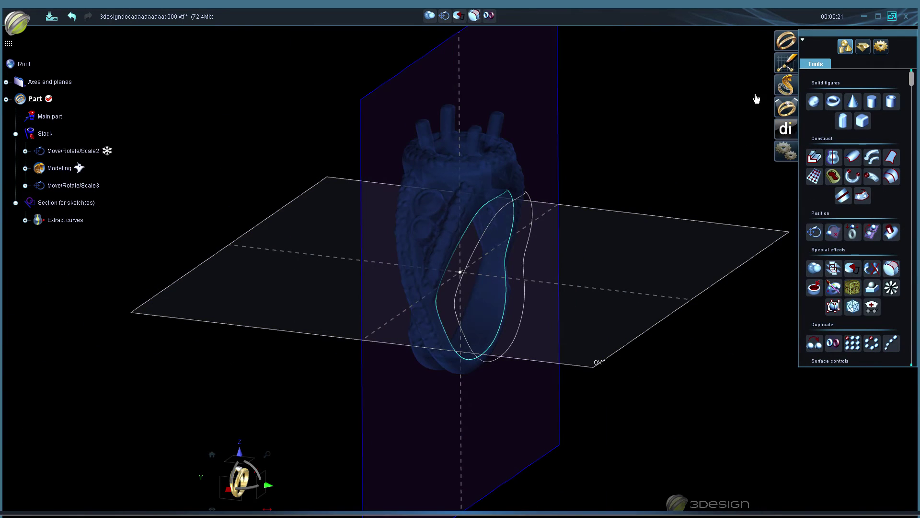
left_click(666, 295)
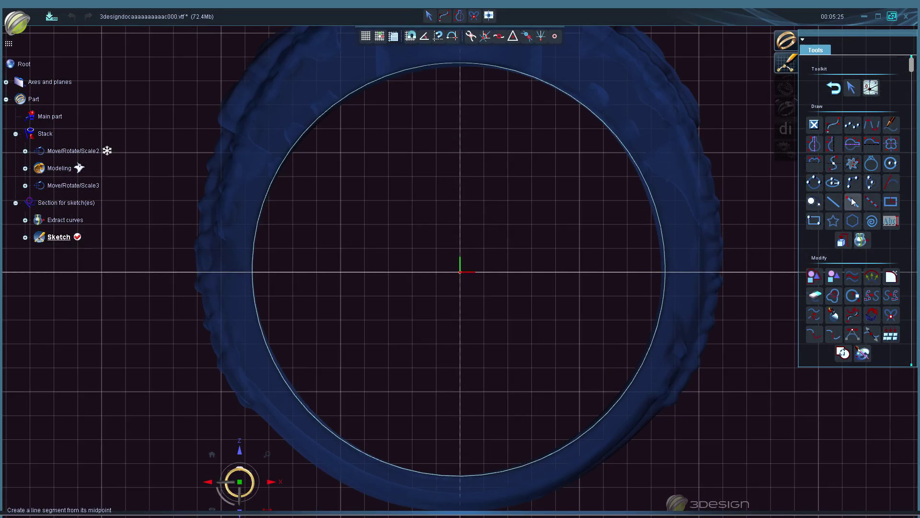
left_click(814, 144)
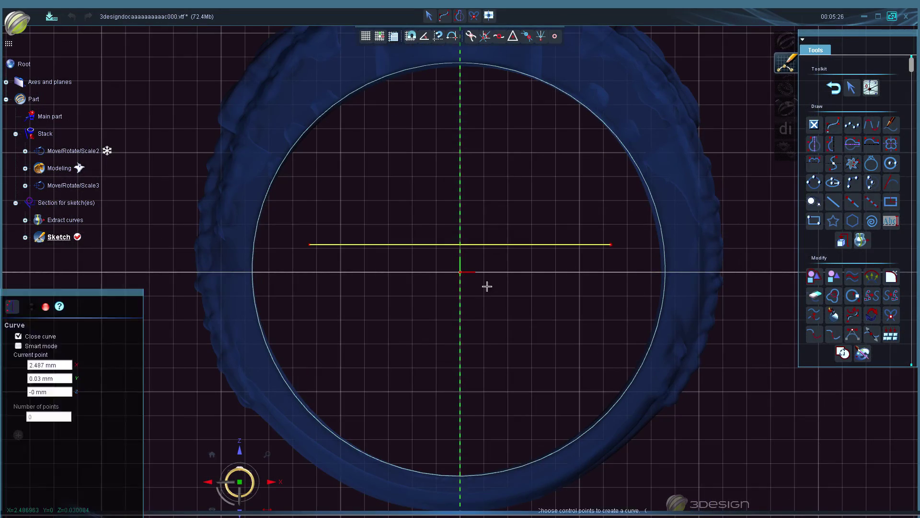
left_click(448, 239)
left_click(438, 243)
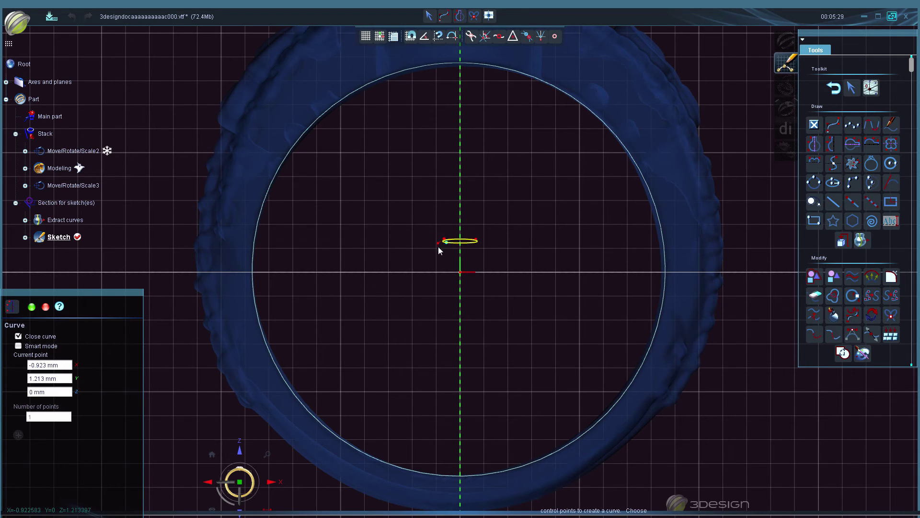
left_click(438, 256)
left_click(441, 272)
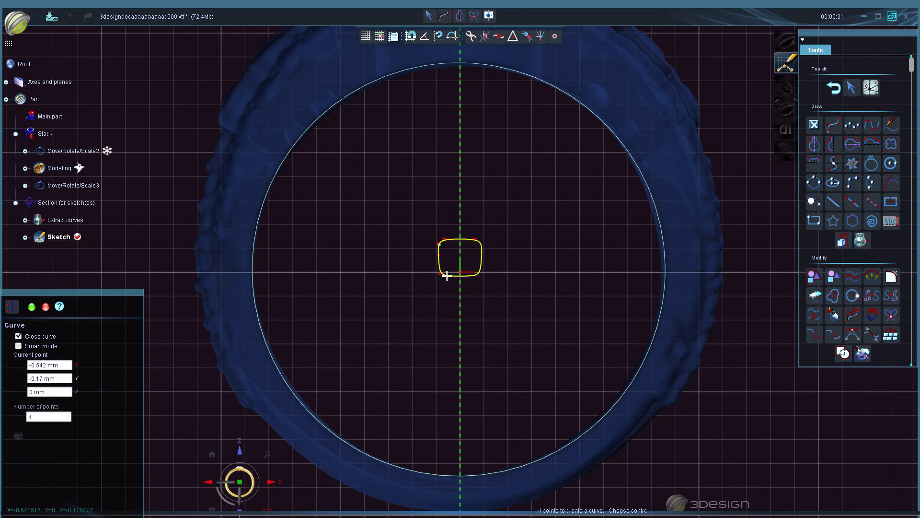
left_click(455, 276)
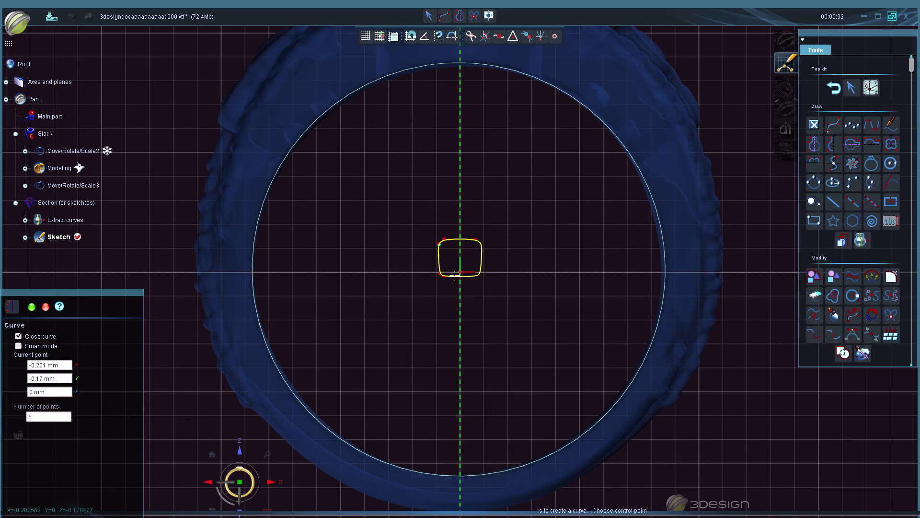
left_click(366, 289)
left_click(31, 307)
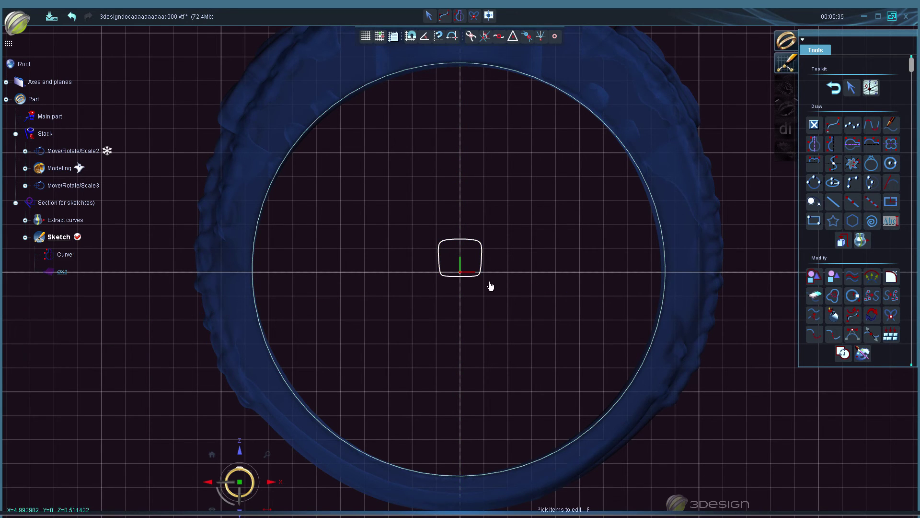
Check Curve1's control point coordinates, then exit the sketch to the 3D view.
scroll(460, 286, "up", 4)
left_click(424, 283)
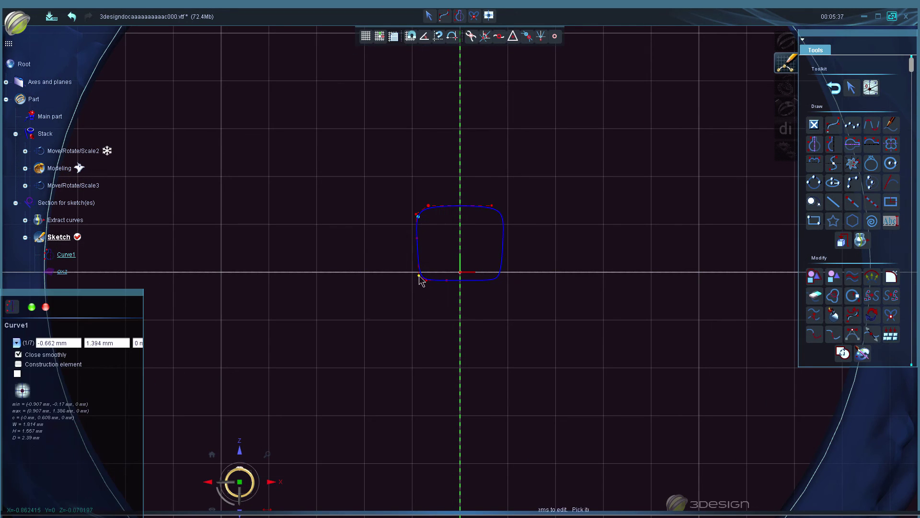
left_click(420, 279)
left_click(418, 245)
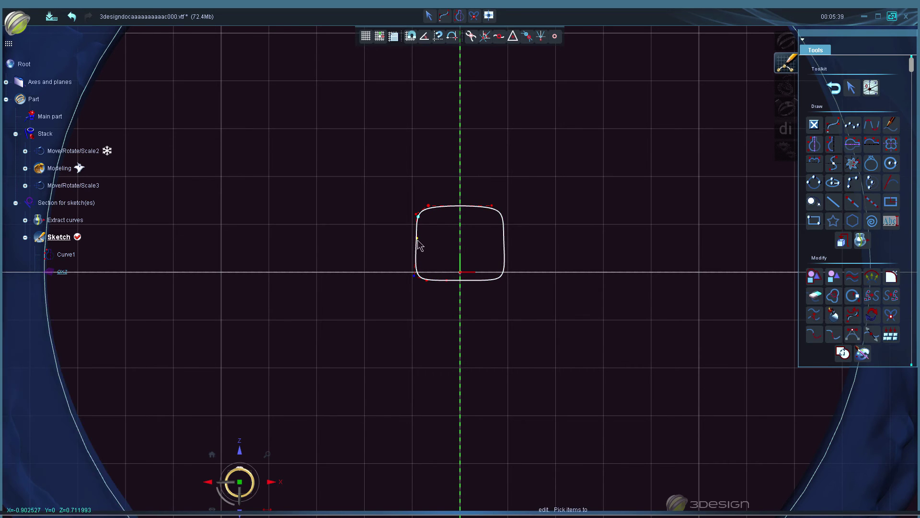
left_click(418, 245)
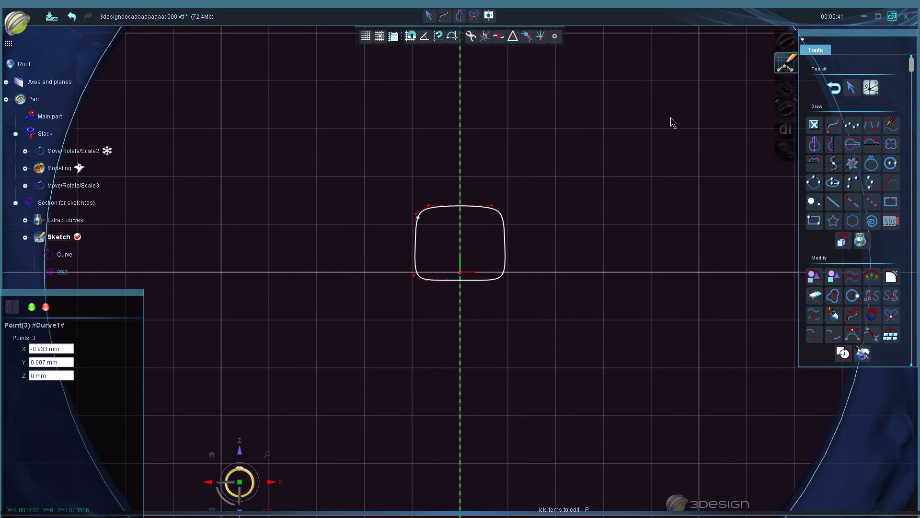
key("Escape")
right_click(618, 315)
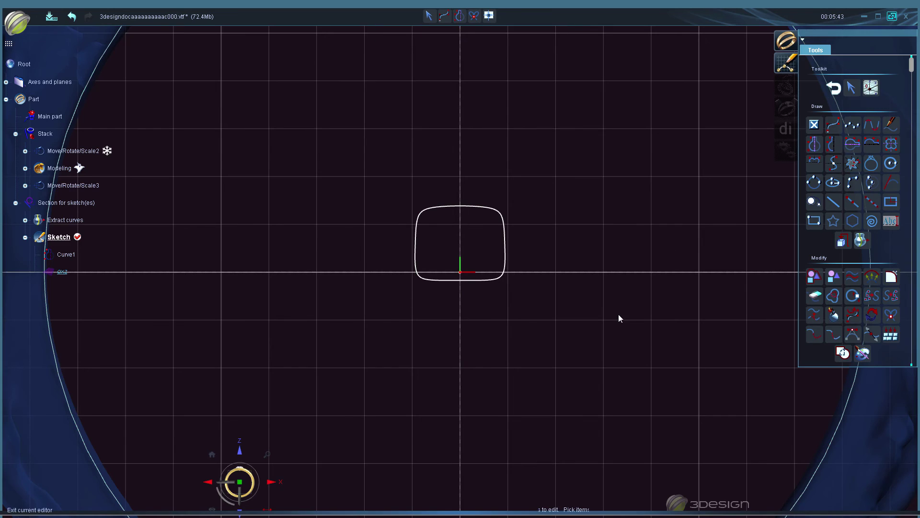
Start a curve sweep along the extracted curves with Curve1 as the section.
scroll(519, 341, "up", 3)
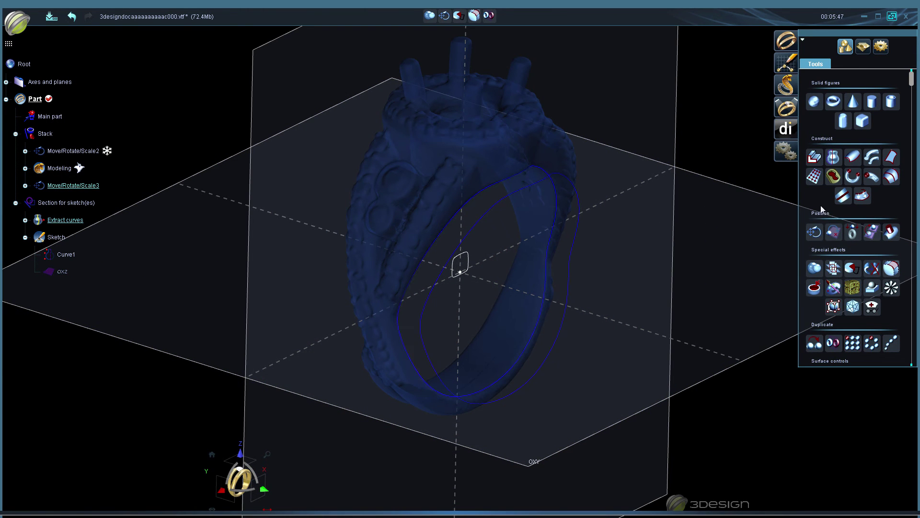
left_click(852, 158)
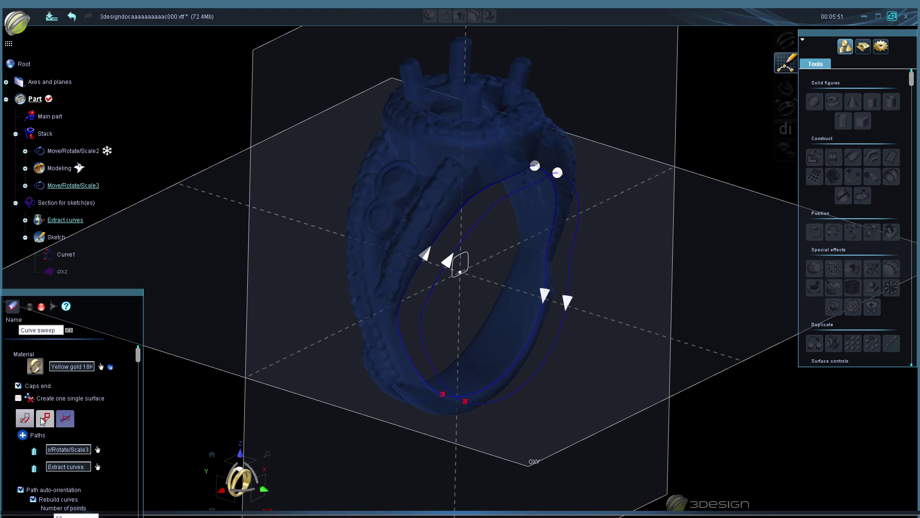
left_click(46, 417)
left_click(112, 456)
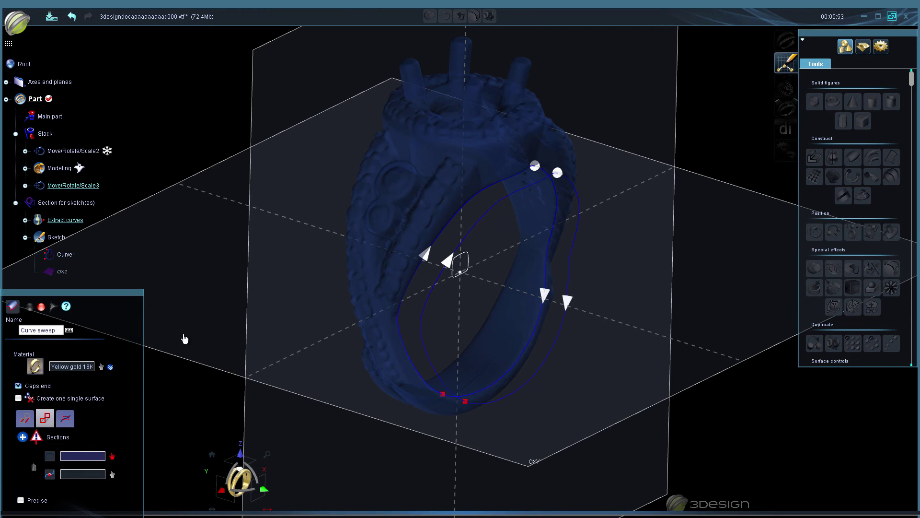
left_click(469, 268)
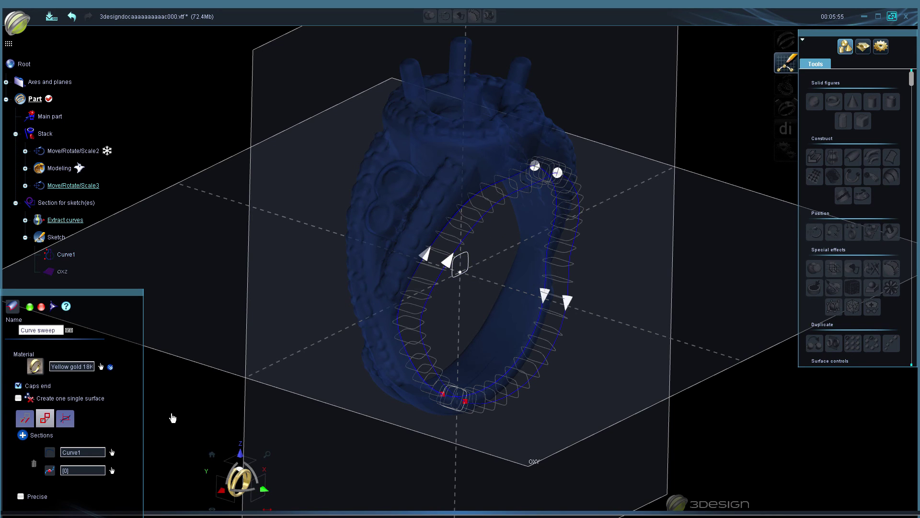
Set the sweep's Effect to 180° and Vertical alignment to Top, then validate.
left_click(72, 422)
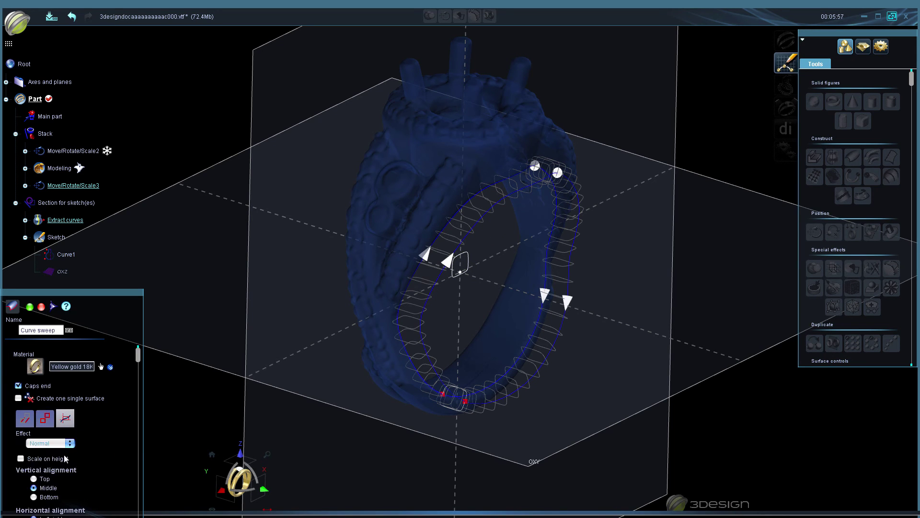
scroll(66, 459, "down", 1)
left_click(46, 392)
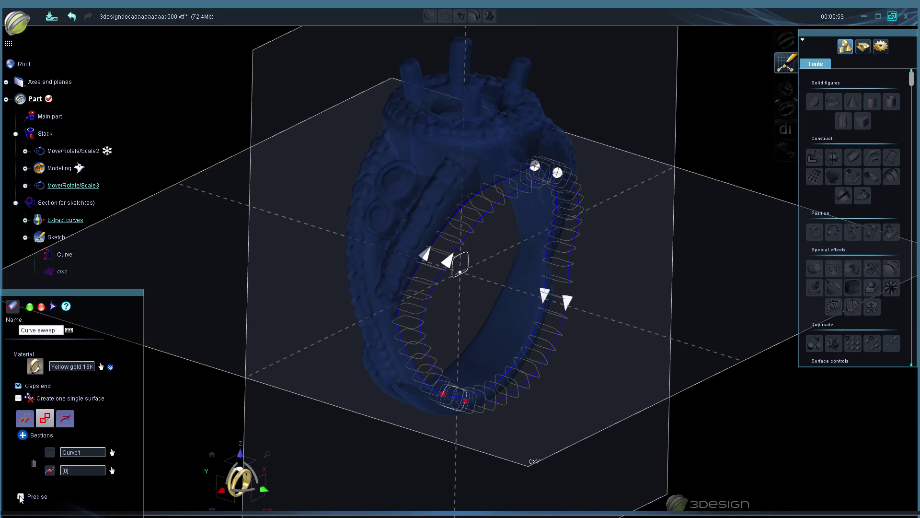
left_click(65, 418)
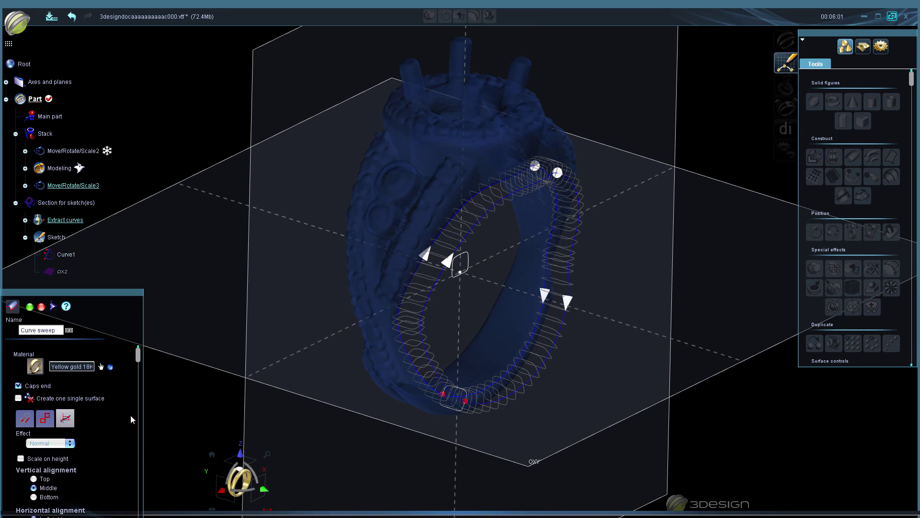
scroll(114, 435, "down", 1)
left_click(53, 417)
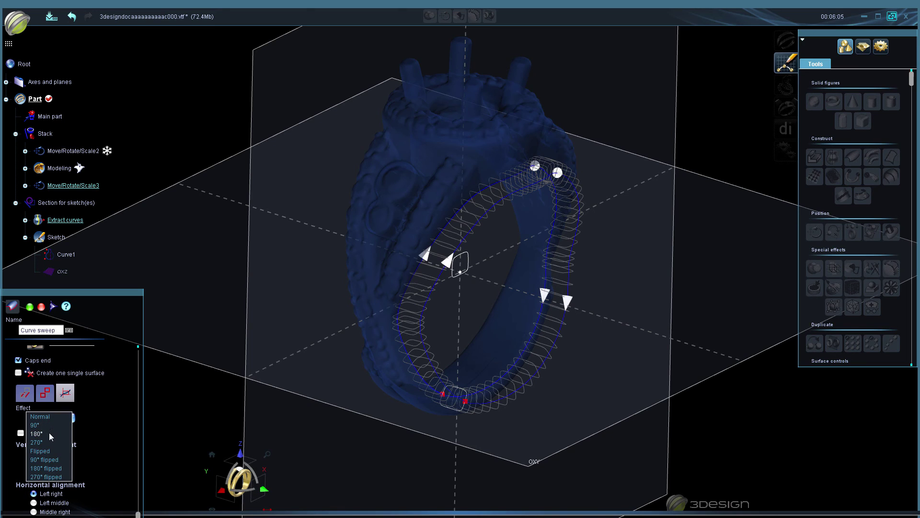
left_click(50, 434)
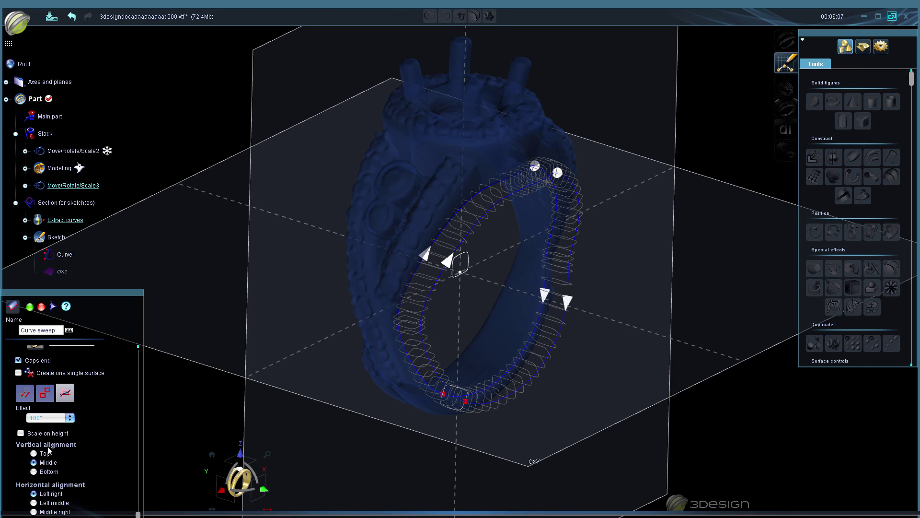
left_click(34, 453)
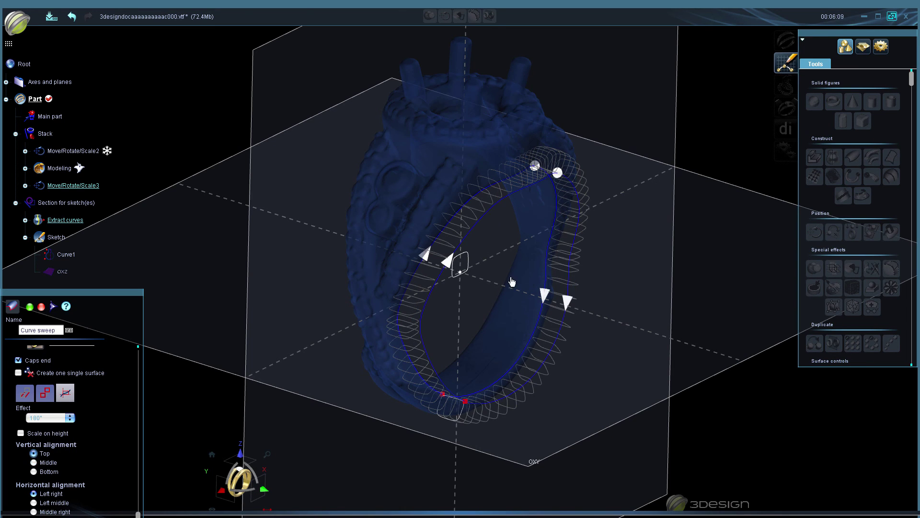
left_click(30, 307)
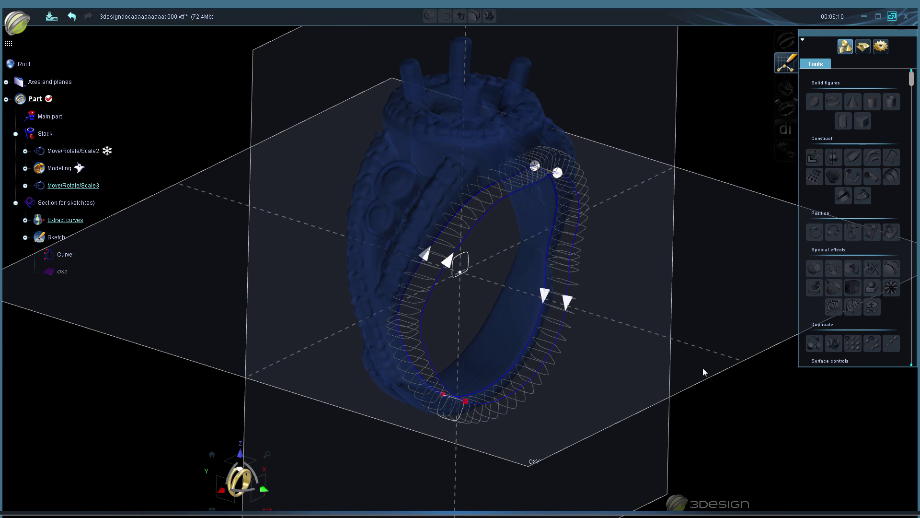
Orbit to inspect the yellow gold sweep band against the scanned ring.
right_click_drag(472, 322, 457, 302)
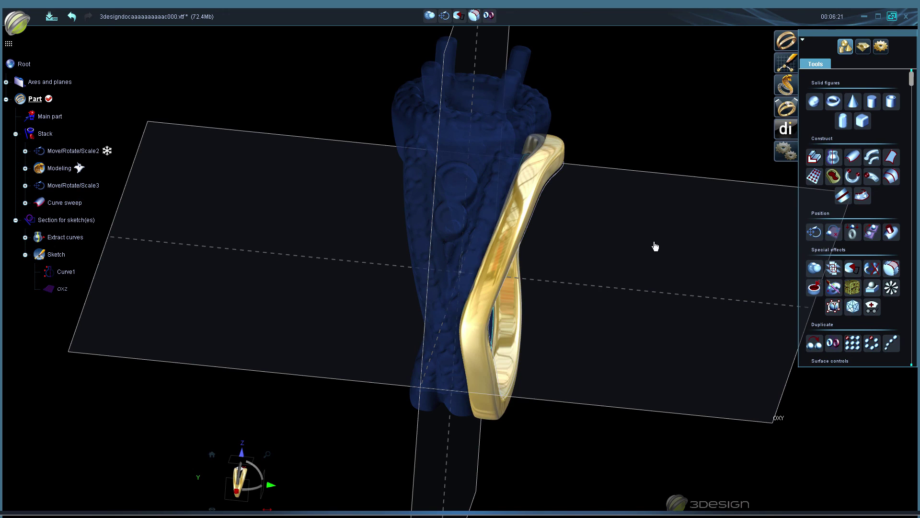
right_click_drag(653, 247, 537, 244)
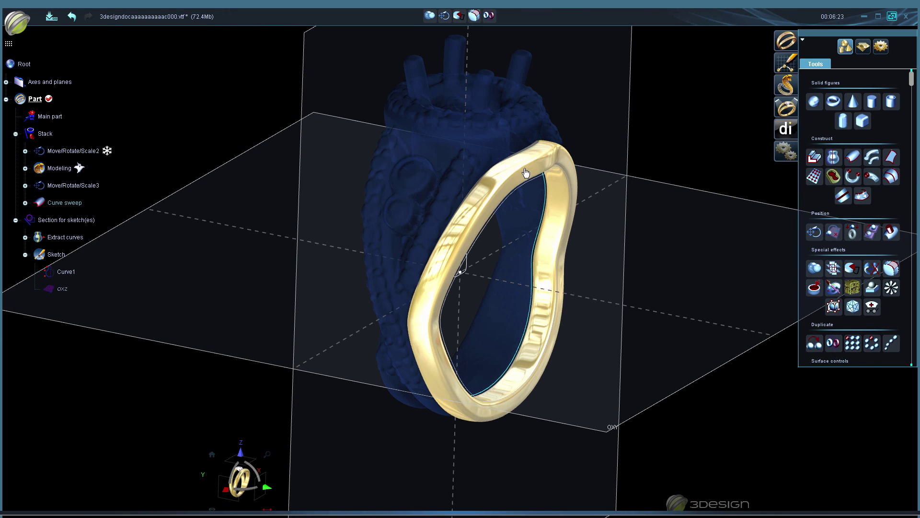